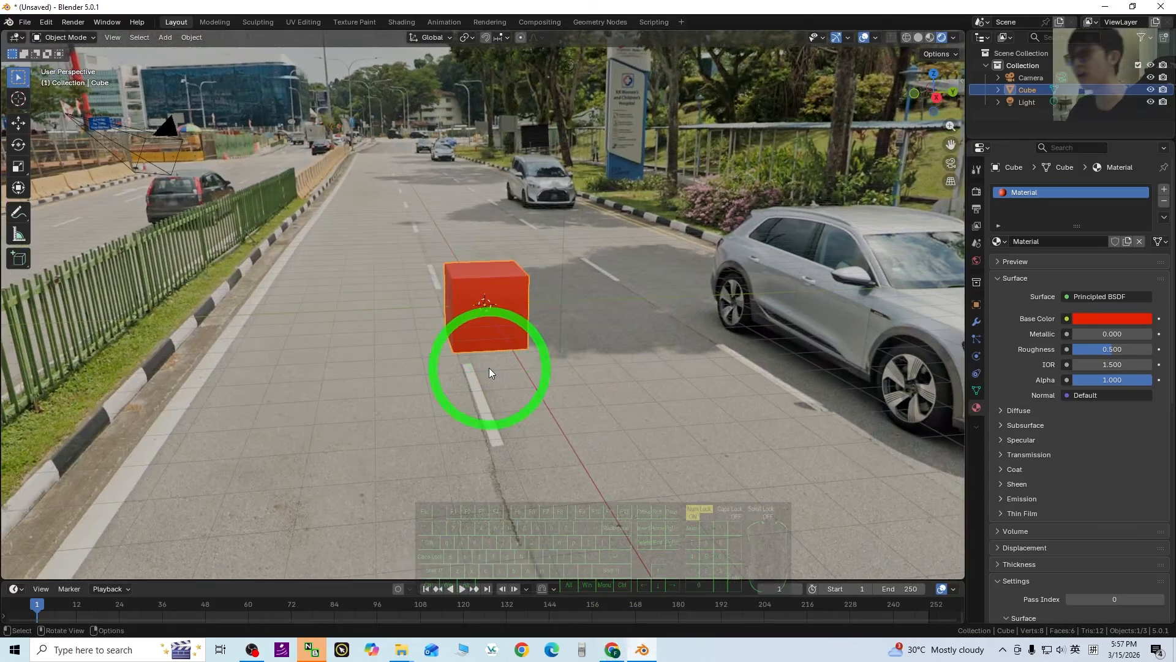
Orbit the Blender view around the cube toward the street background and the car.
middle_click_drag(489, 372, 685, 390)
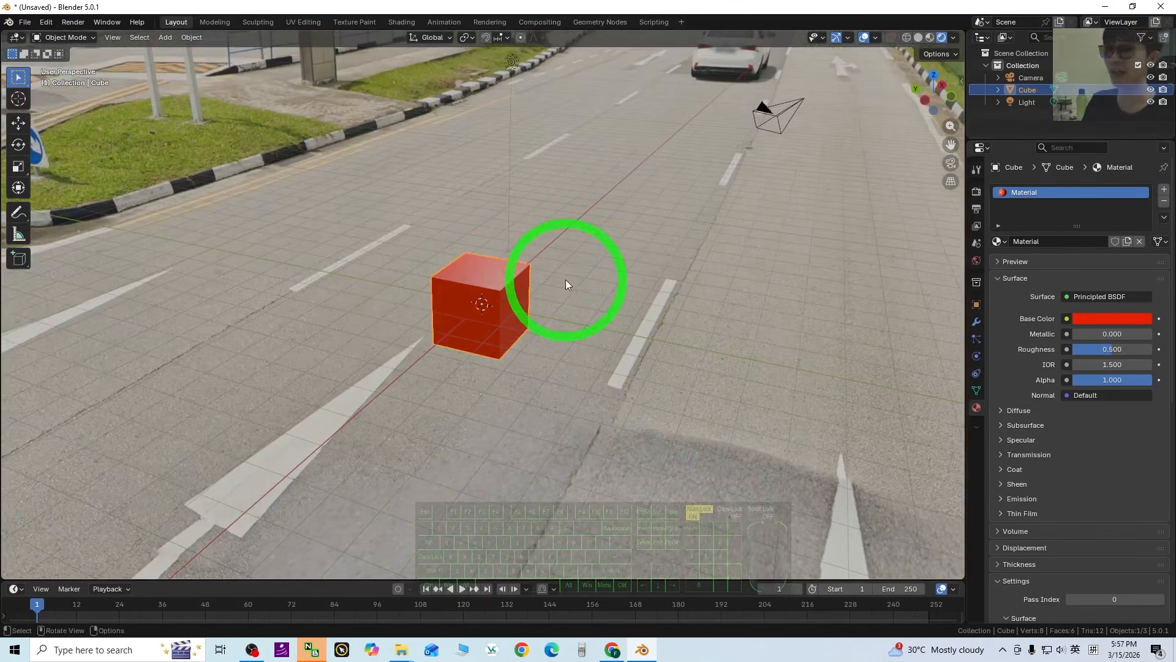
middle_click_drag(566, 283, 774, 369)
middle_click_drag(700, 327, 551, 491)
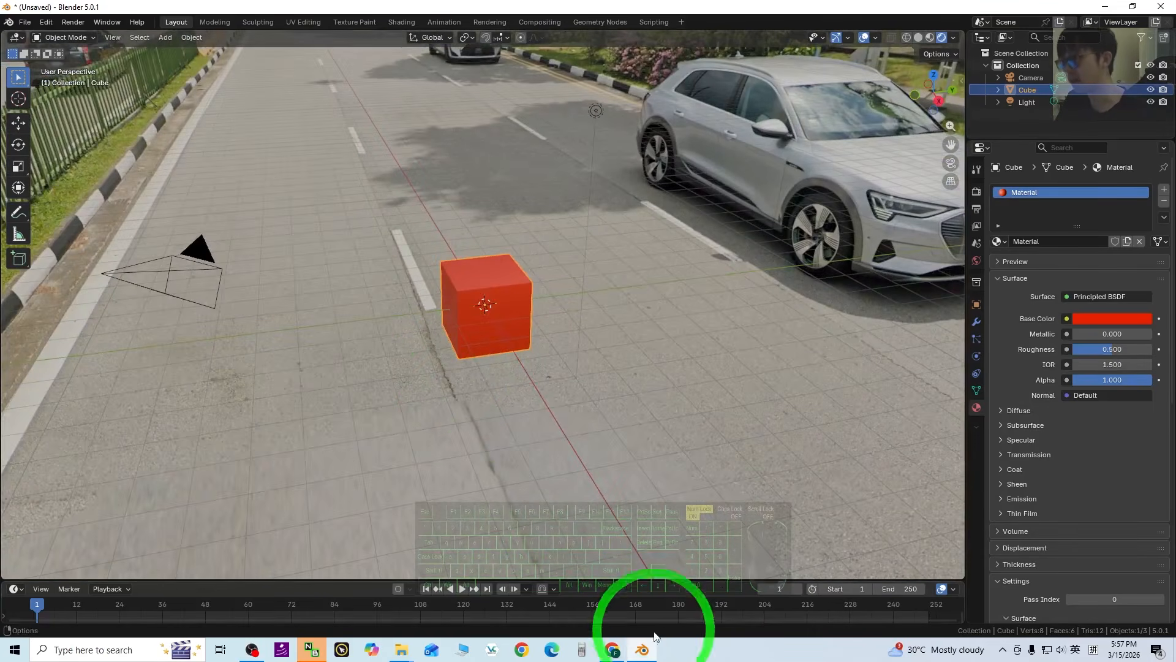
Open Street View on Kg Java Rd, Singapore, facing down the road, then show the Street View Download 360 tutorial.
left_click(623, 659)
scroll(623, 376, "down", 5)
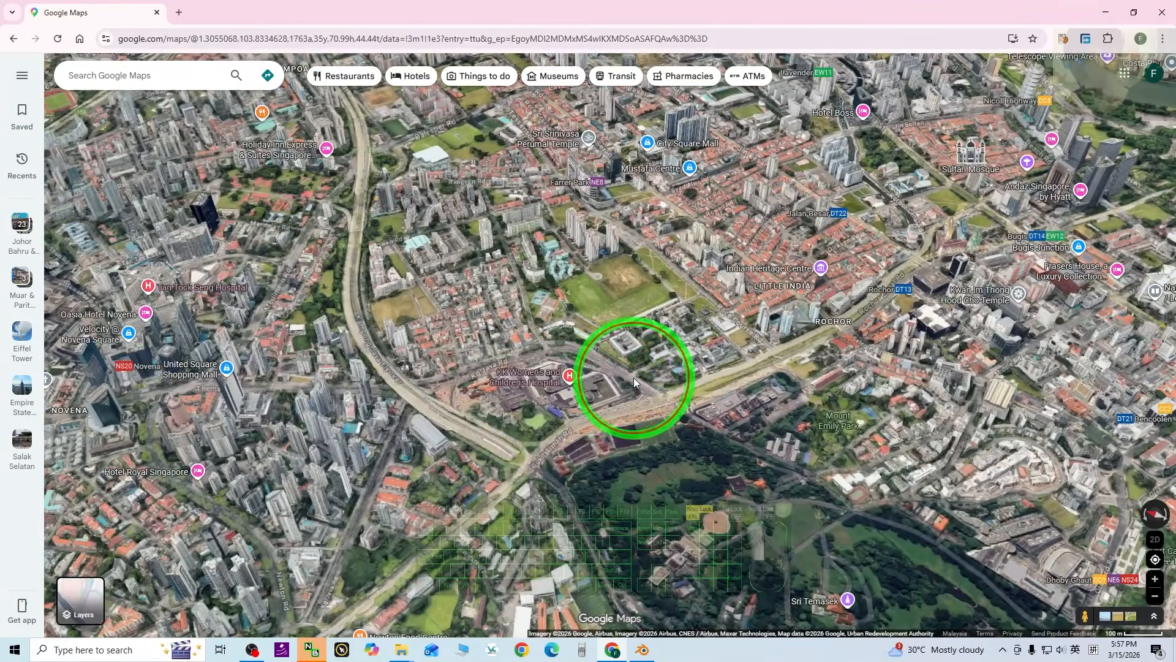
left_click(633, 381)
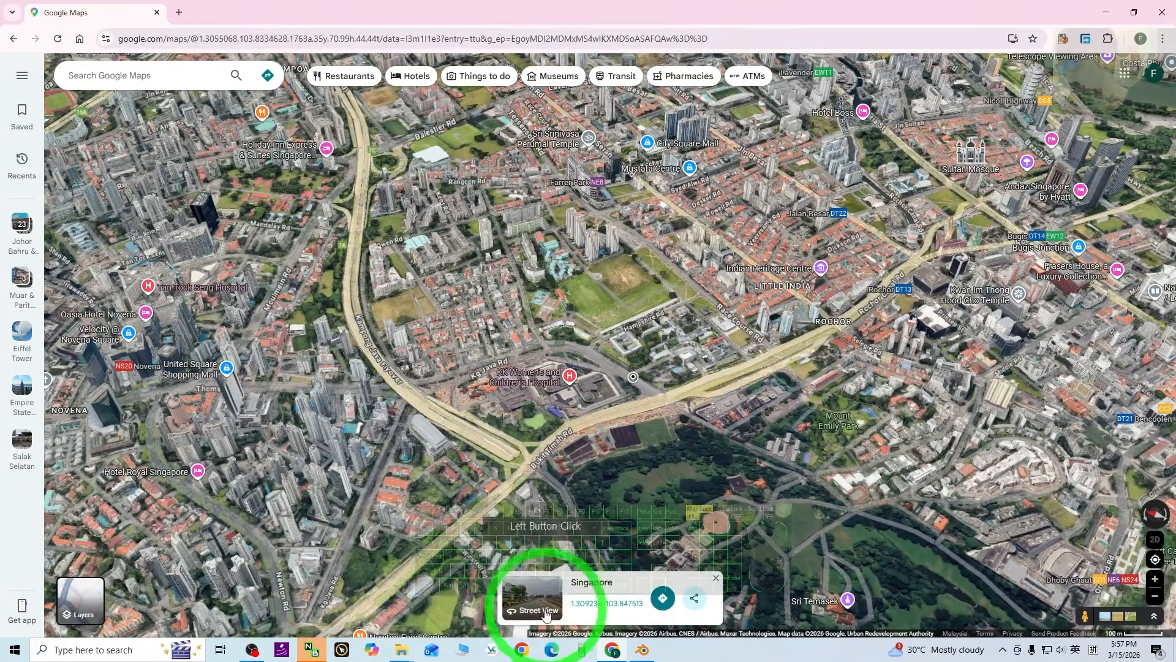
left_click(538, 599)
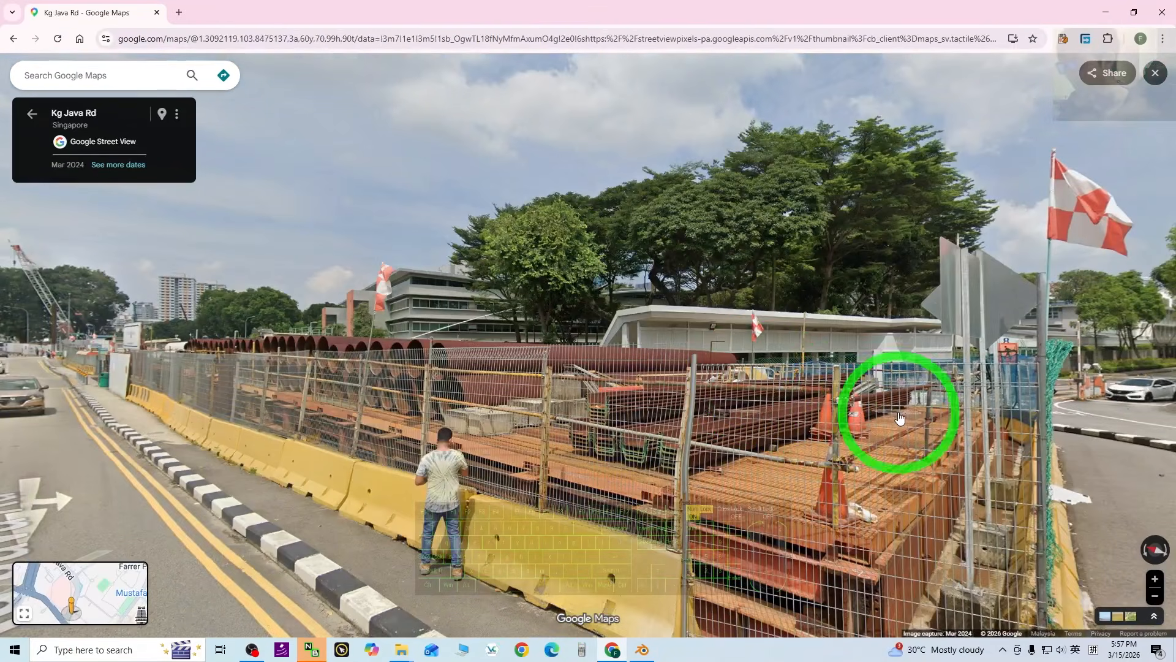
left_click_drag(633, 368, 750, 379)
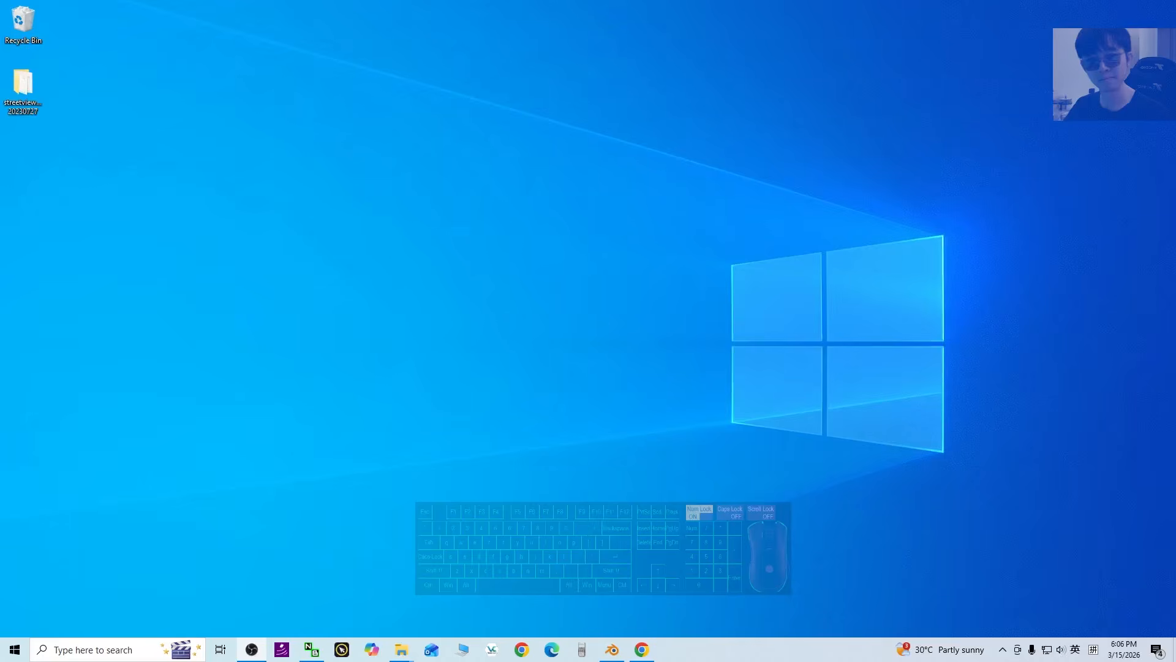
left_click(641, 649)
left_click(740, 475)
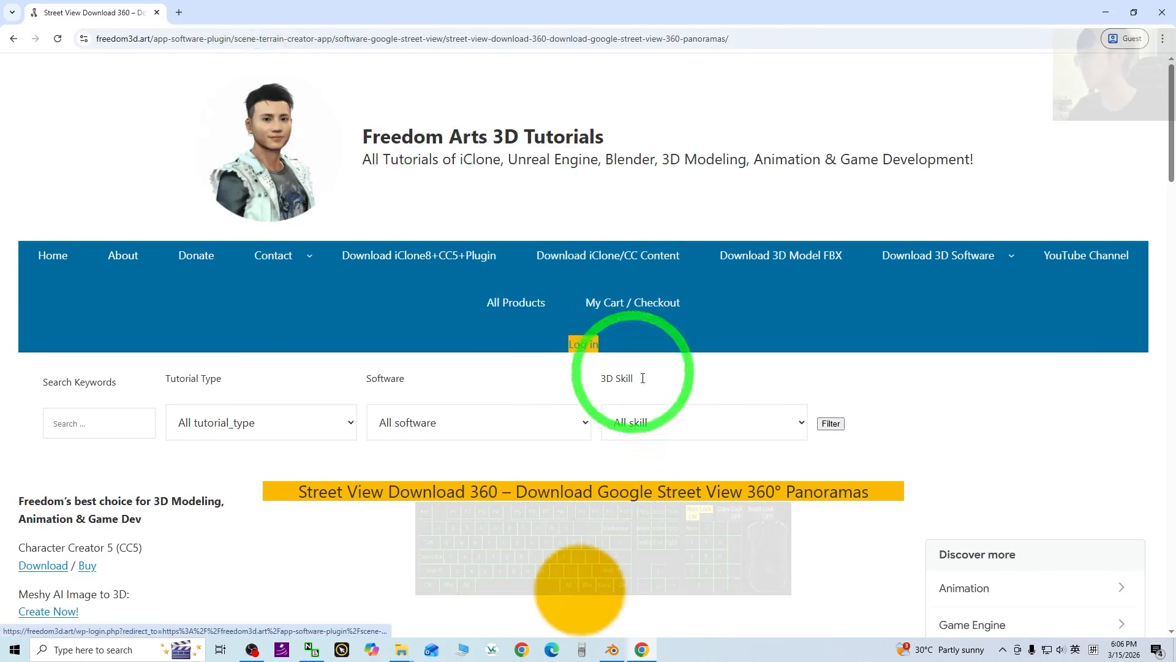
Highlight 'Street View Download 360' in the tutorial page title.
scroll(820, 345, "down", 4)
scroll(341, 408, "up", 4)
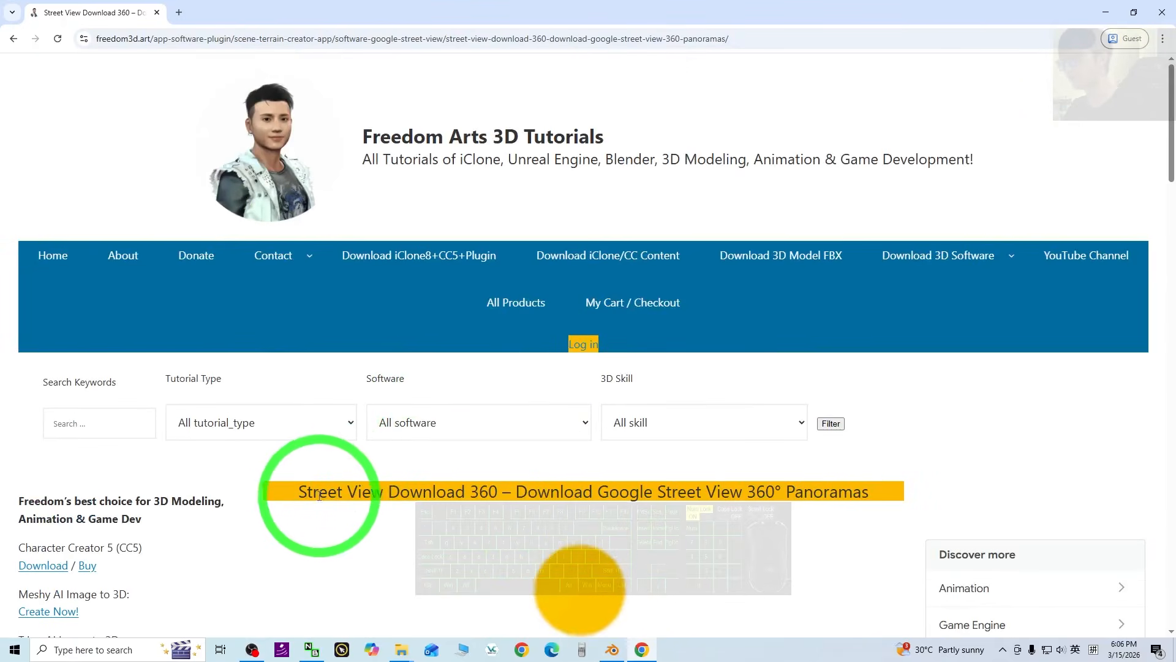
left_click_drag(300, 491, 465, 491)
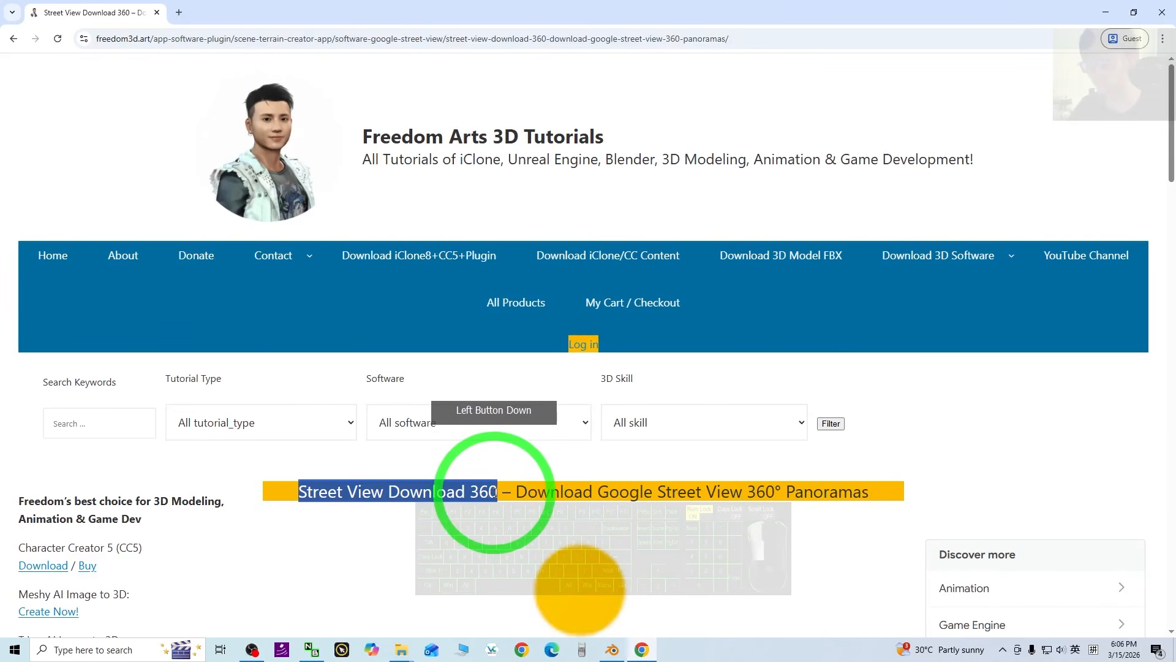
left_click_drag(496, 491, 498, 491)
Scroll the tutorial page down to its free download section.
scroll(990, 480, "down", 20)
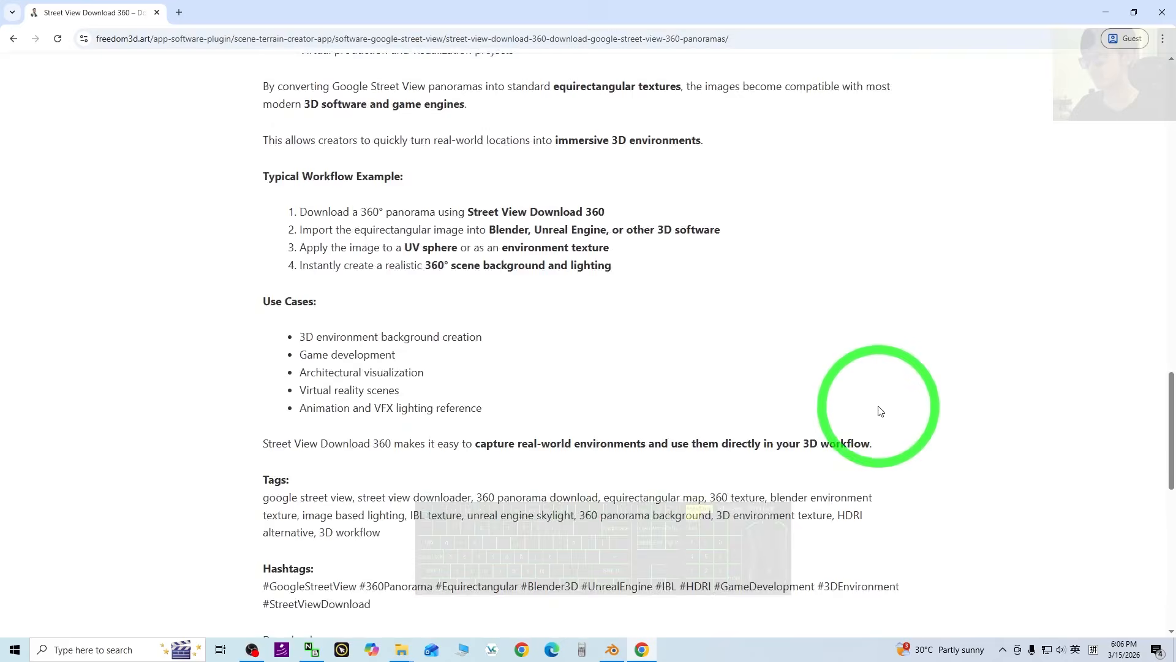
scroll(873, 413, "down", 8)
scroll(503, 258, "up", 4)
scroll(367, 325, "down", 1)
left_click(278, 330)
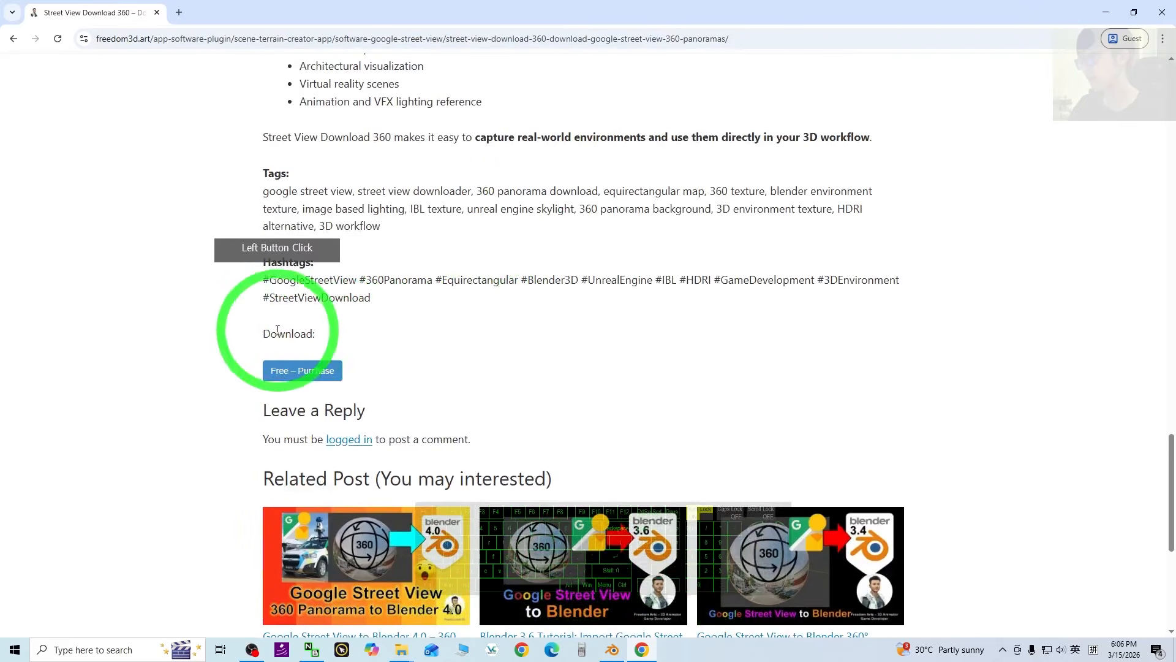
left_click_drag(278, 329, 294, 333)
scroll(753, 306, "up", 3)
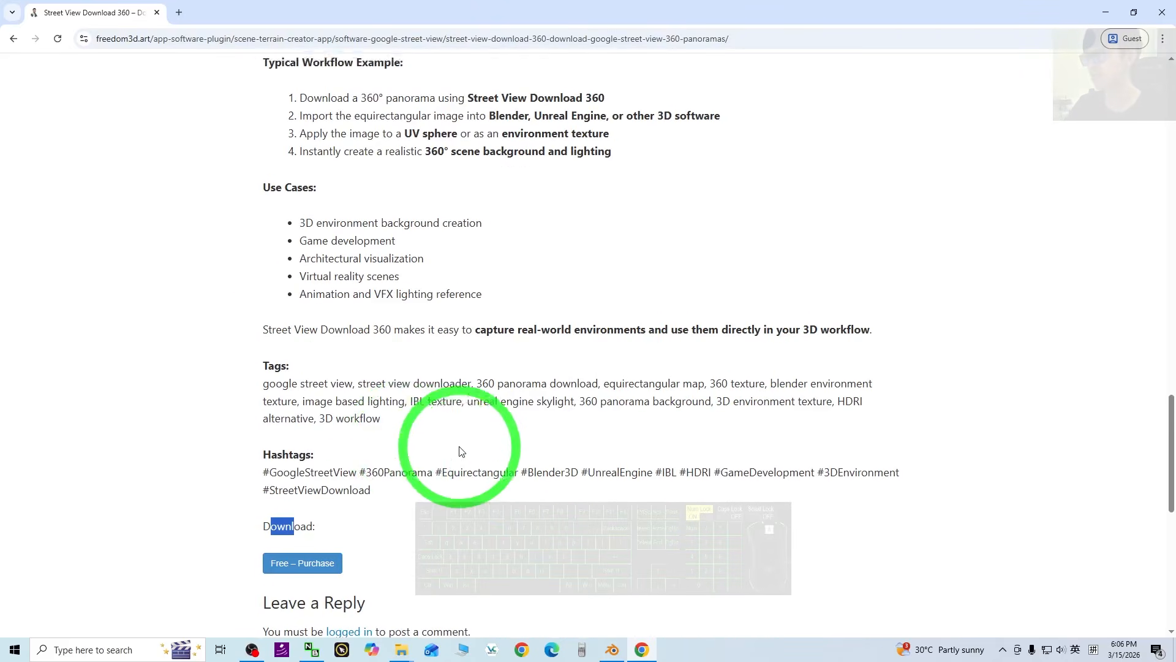
scroll(459, 450, "up", 10)
left_click(1109, 7)
left_click(511, 138)
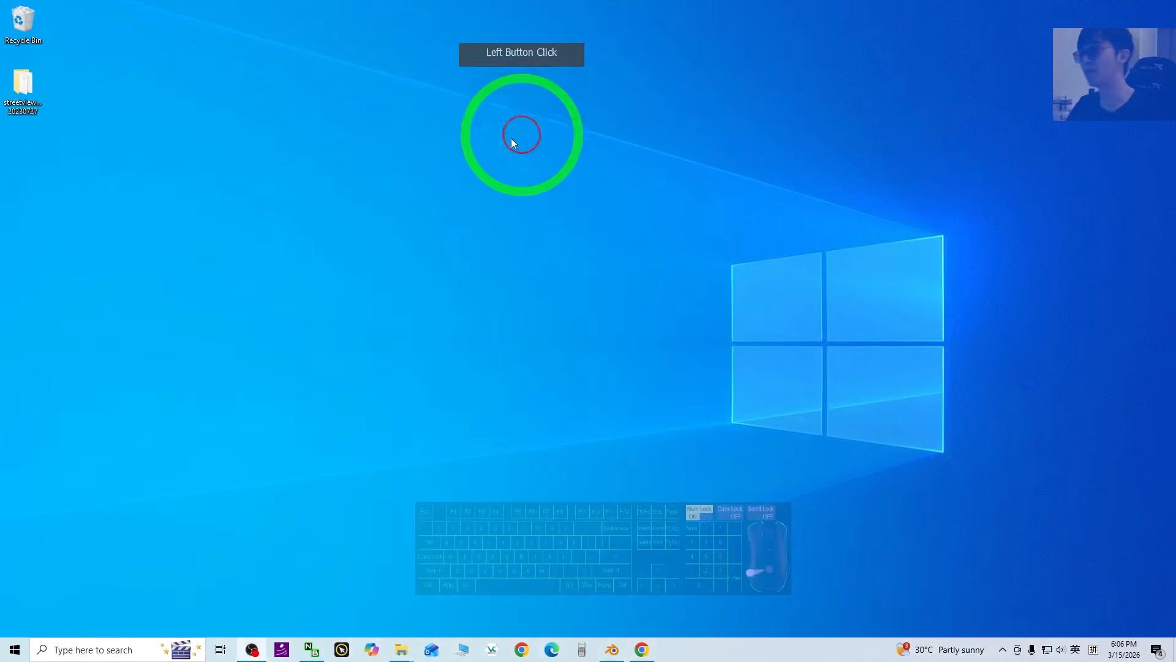
left_click(93, 137)
left_click(450, 332)
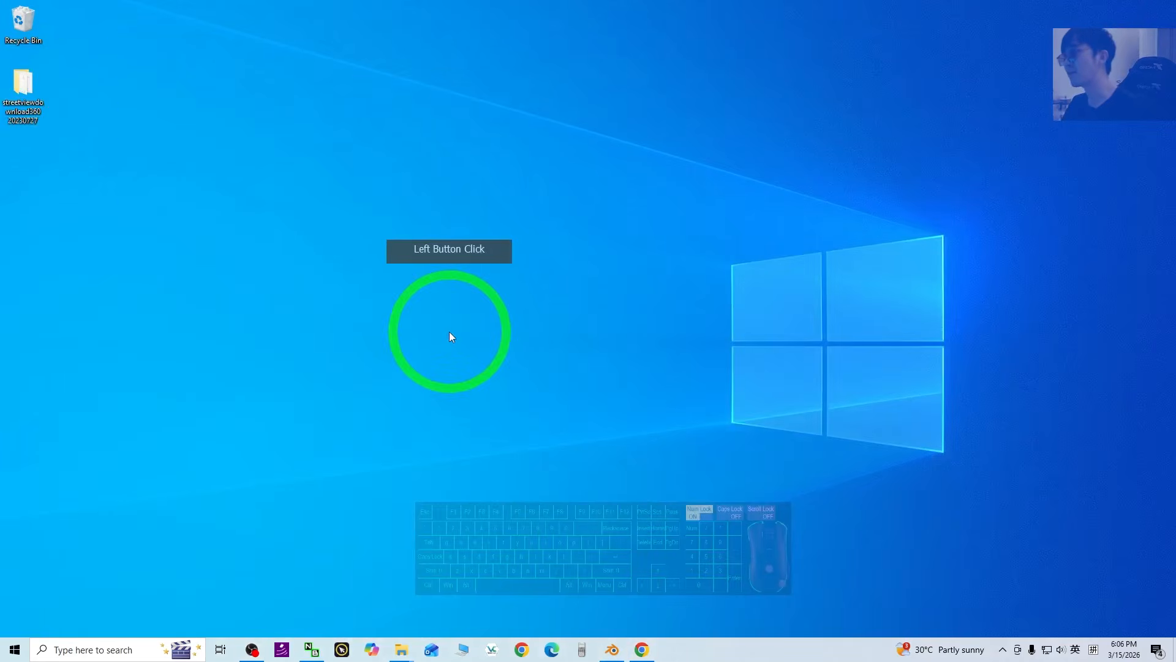
double_click(24, 95)
left_click_drag(216, 56, 401, 140)
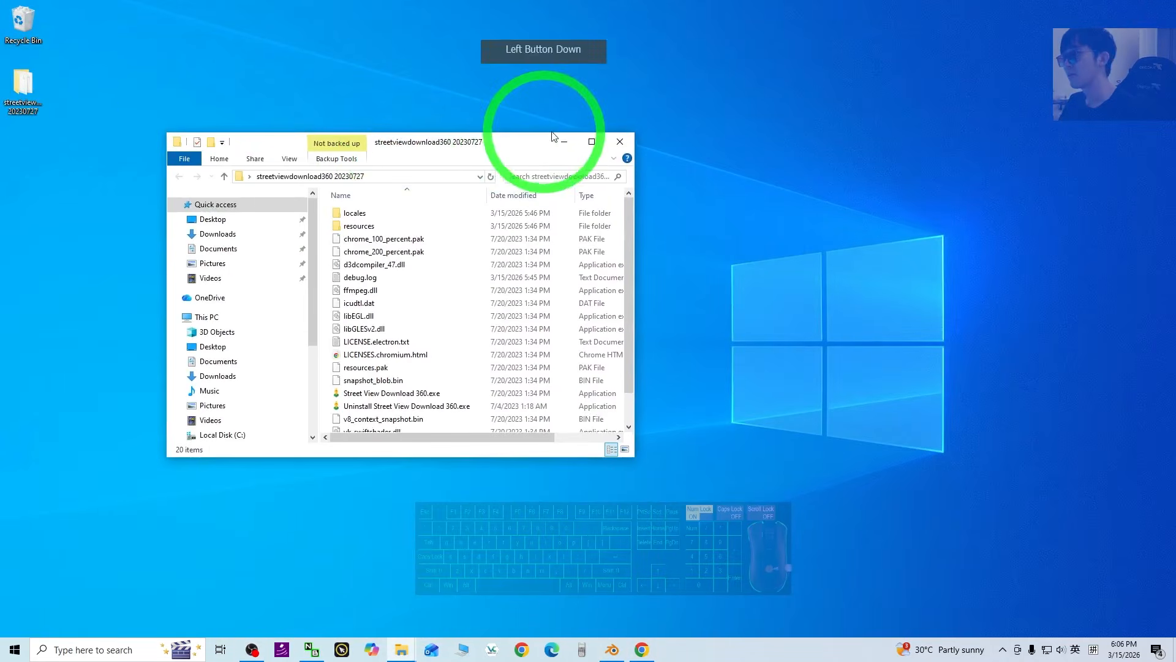
left_click(620, 143)
Reopen the folder, widen the window to show file sizes, and select Street View Download 360.exe.
left_click(126, 110)
left_click(26, 85)
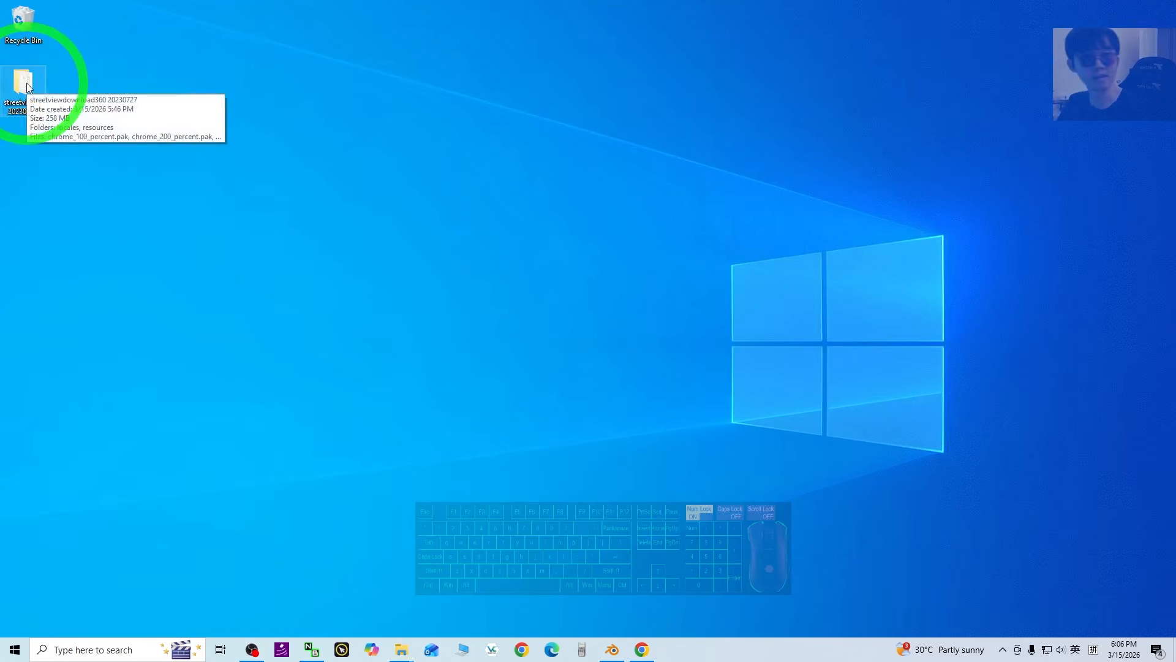
double_click(24, 86)
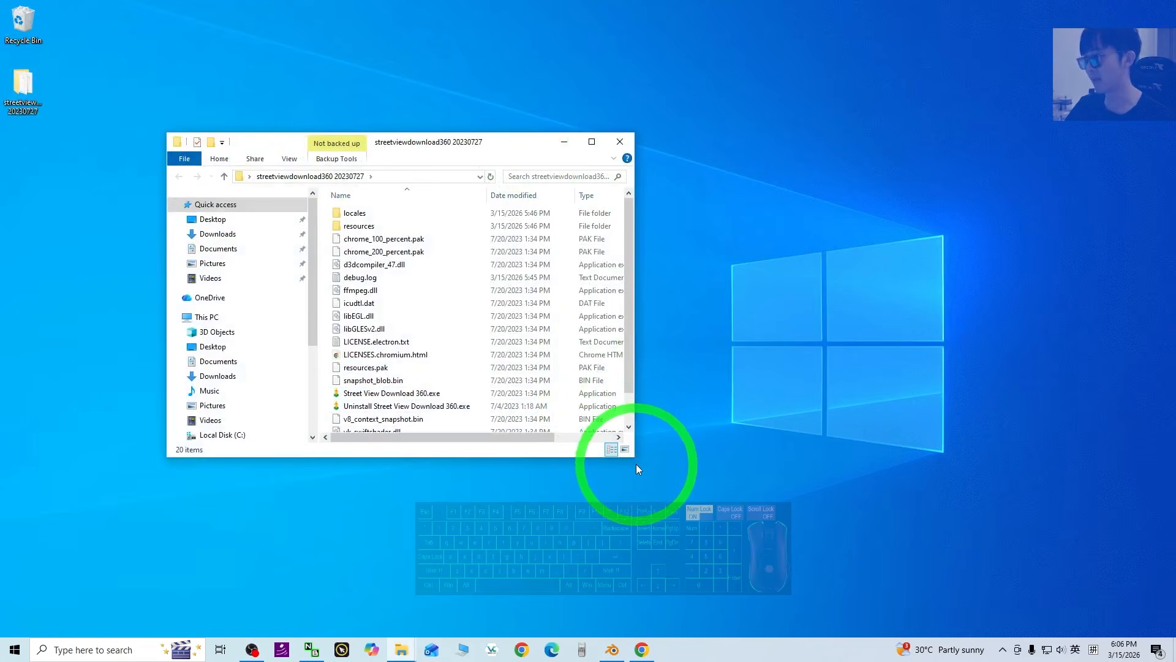
left_click_drag(635, 454, 651, 552)
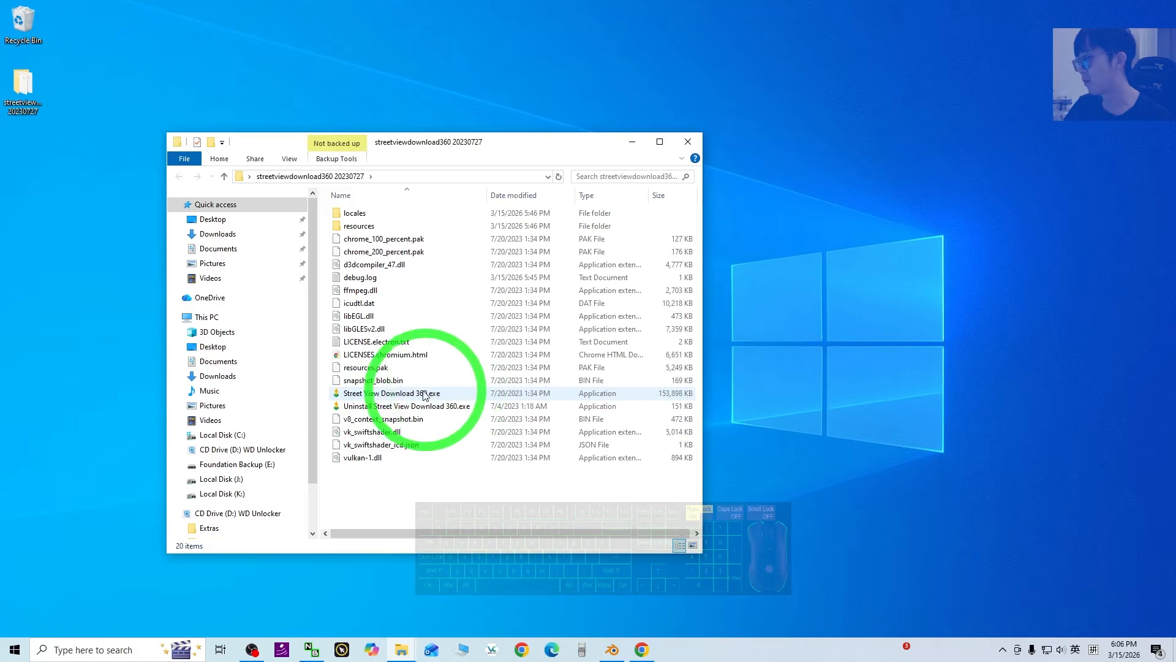
left_click(378, 395)
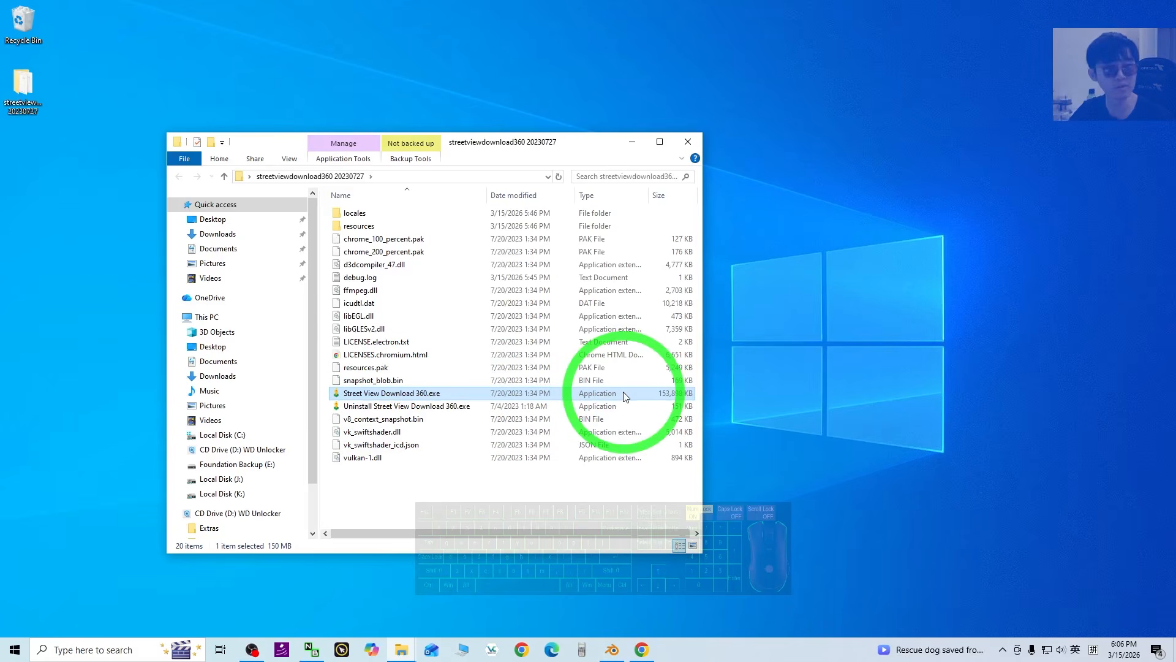
Launch Street View Download 360.exe, close the folder window, and postpone the update with Later.
double_click(448, 398)
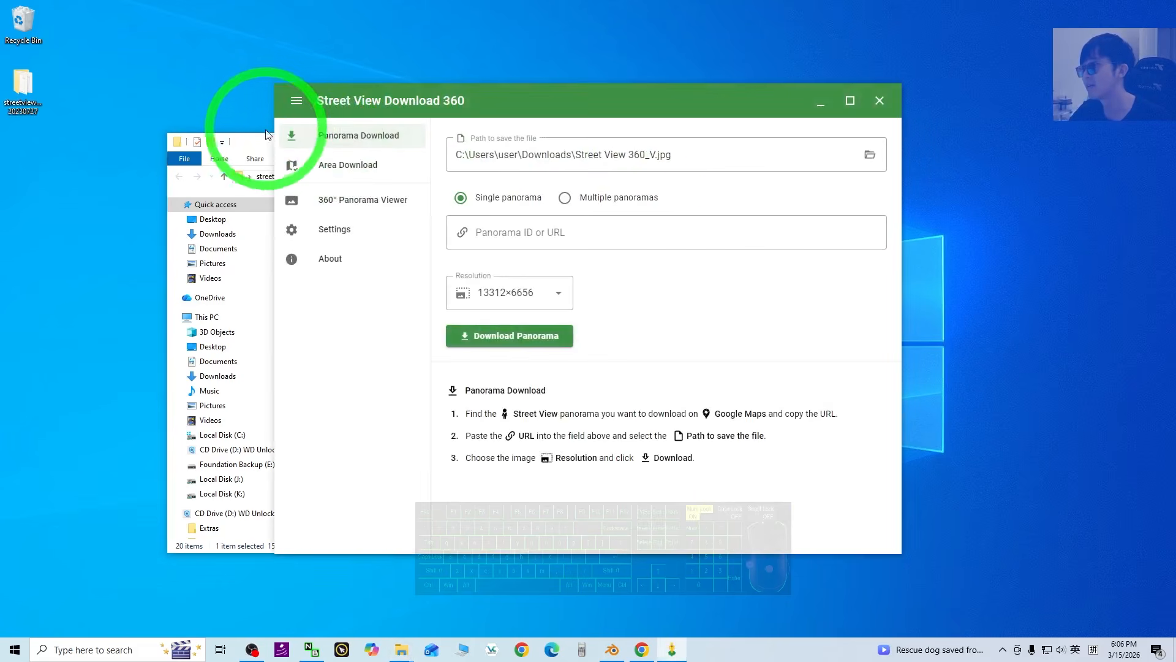
left_click(260, 145)
left_click(648, 144)
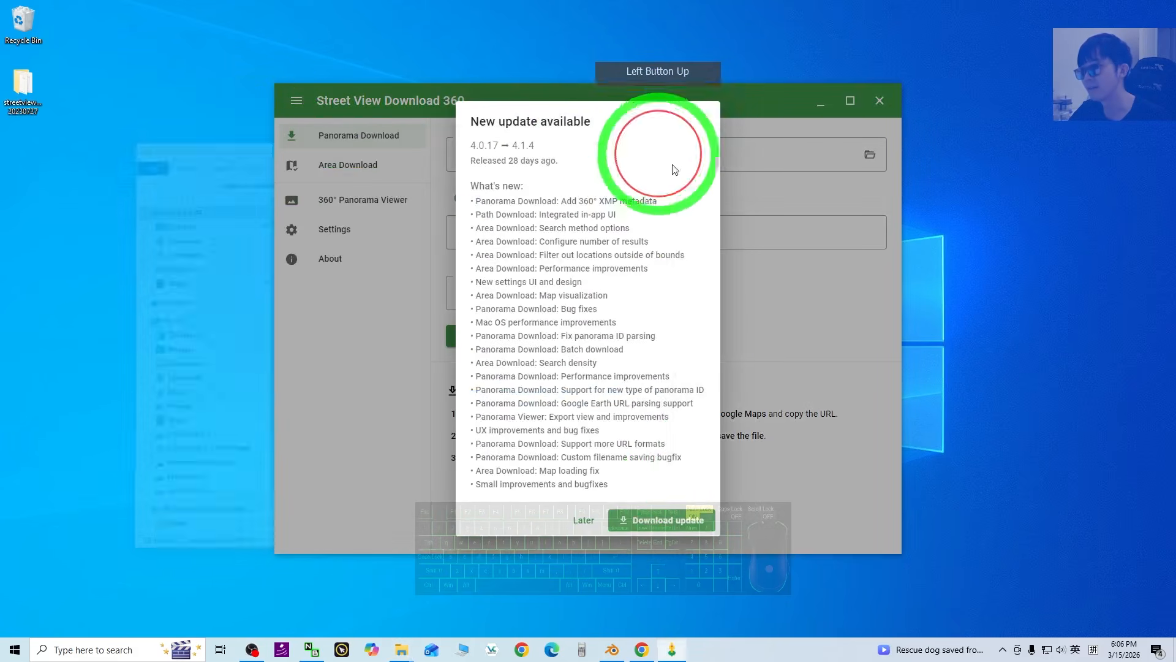
left_click(622, 521)
left_click(542, 109)
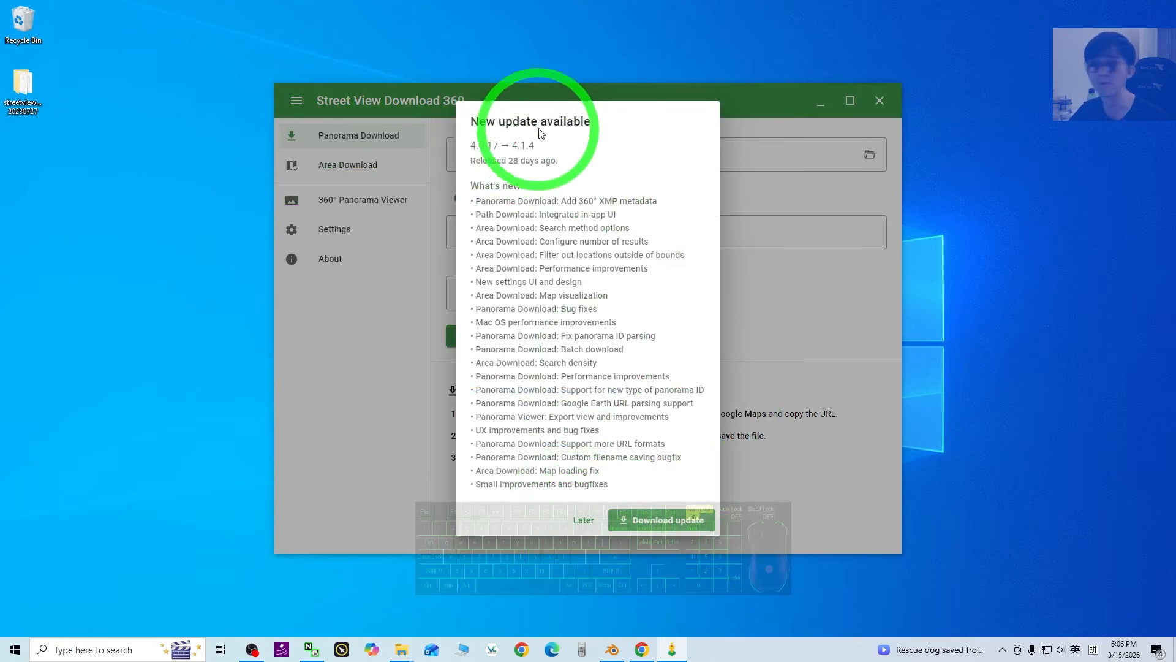
left_click(582, 525)
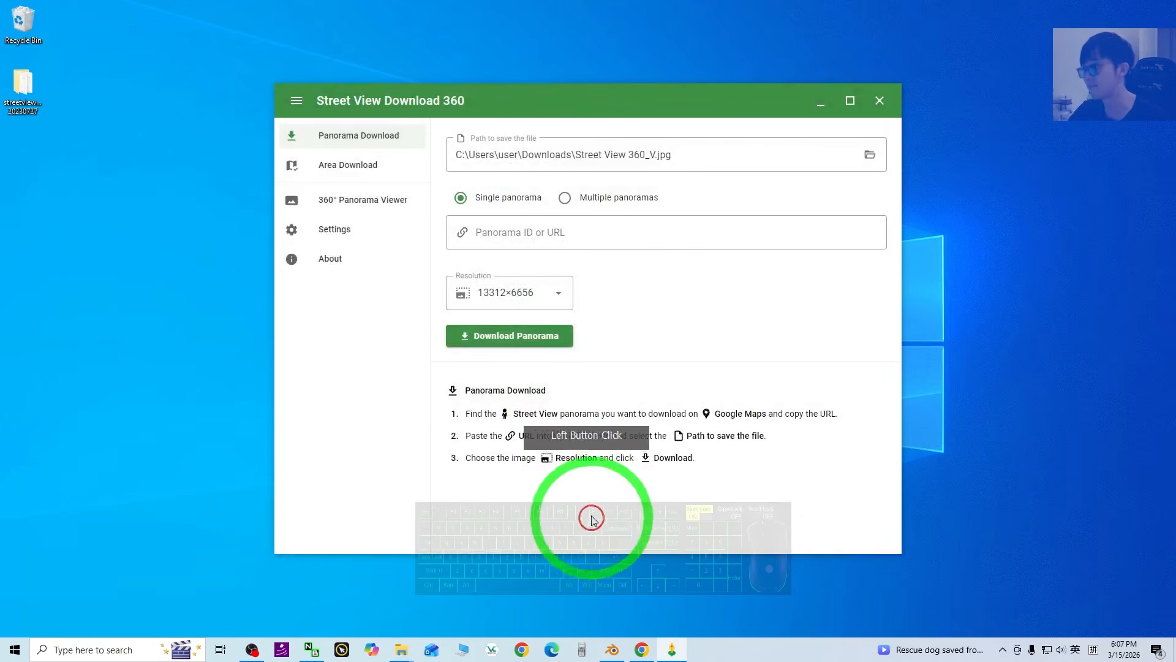
left_click(642, 649)
Load Google Maps (maps.google.) in a fresh tab, closing the Street View Download tab.
left_click(177, 13)
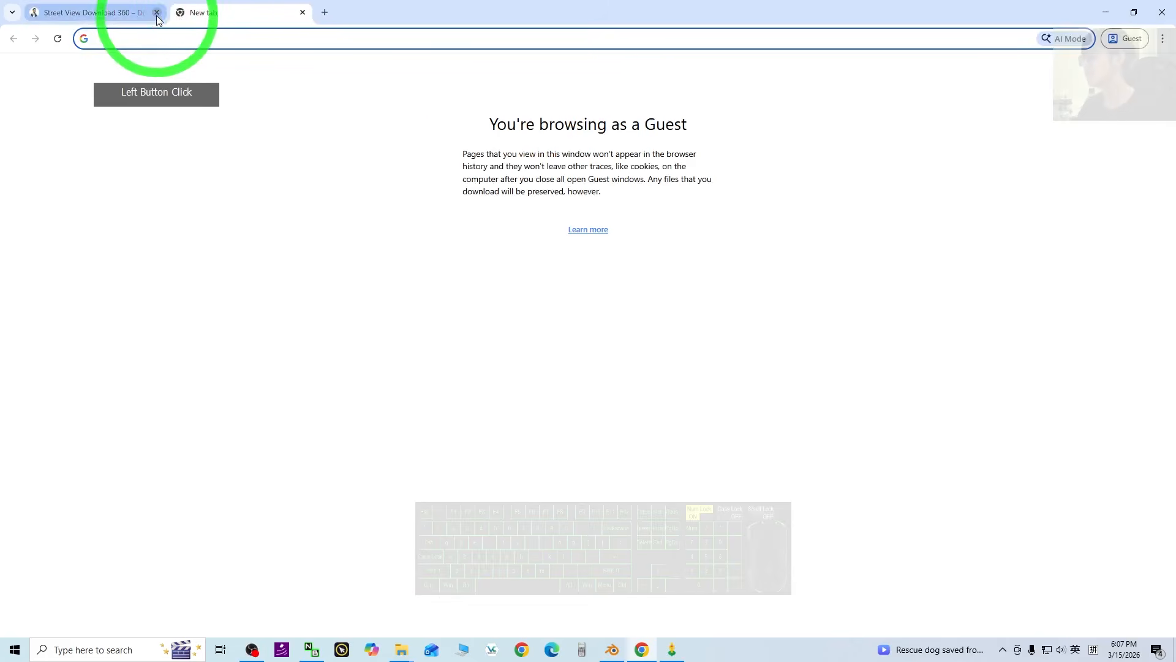
left_click(157, 12)
left_click(177, 33)
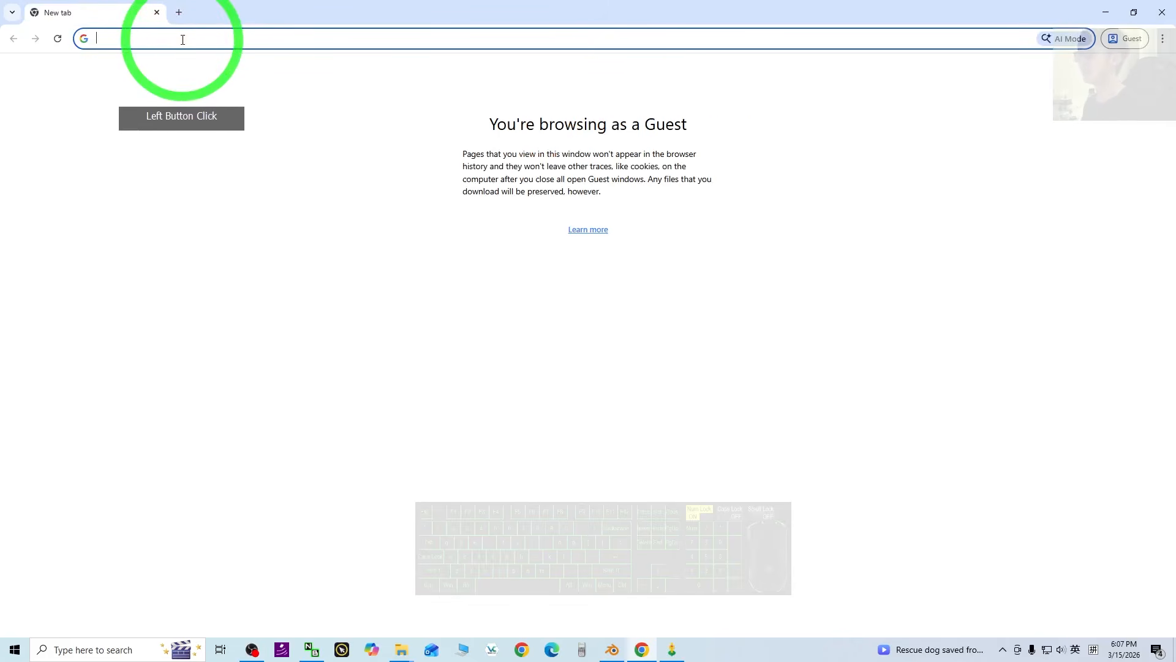
type("maps.google.com")
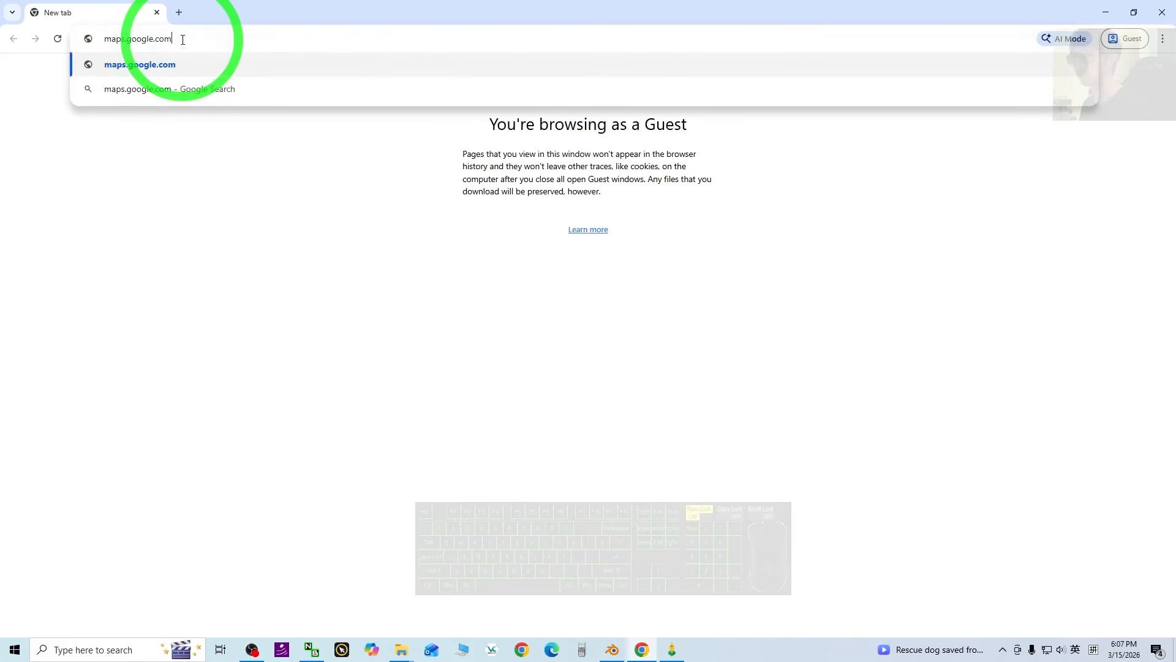
key("Return")
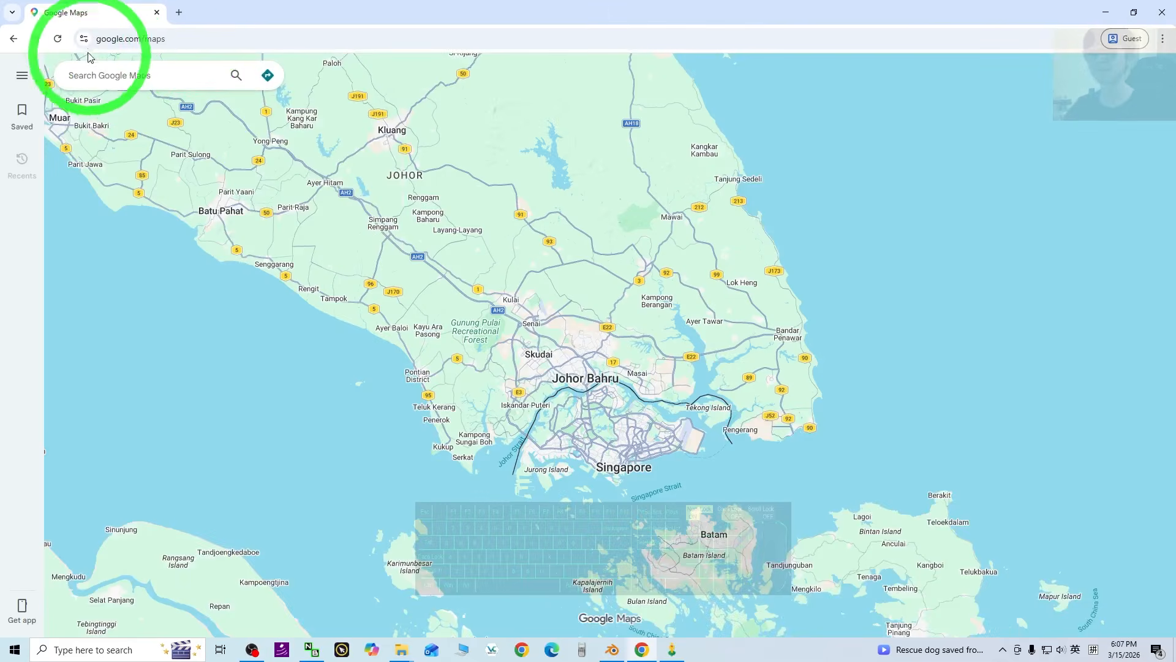
Pan and zoom the map from India to London around The O2 and Silvertown Tunnel.
scroll(1014, 338, "down", 6)
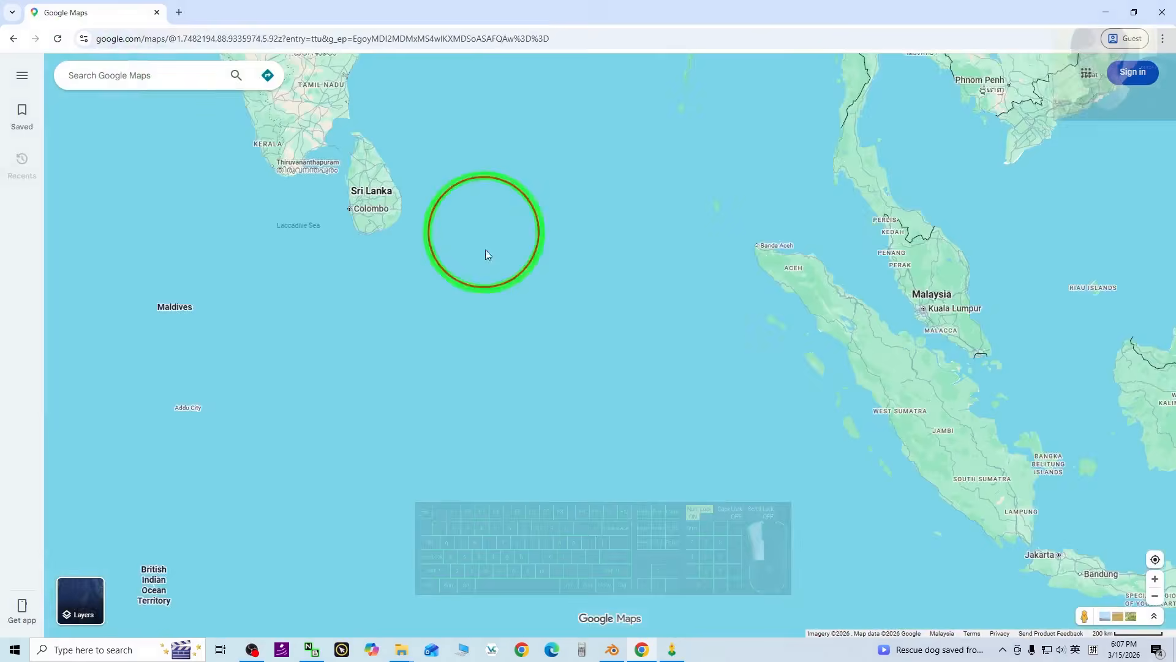
left_click_drag(485, 250, 663, 509)
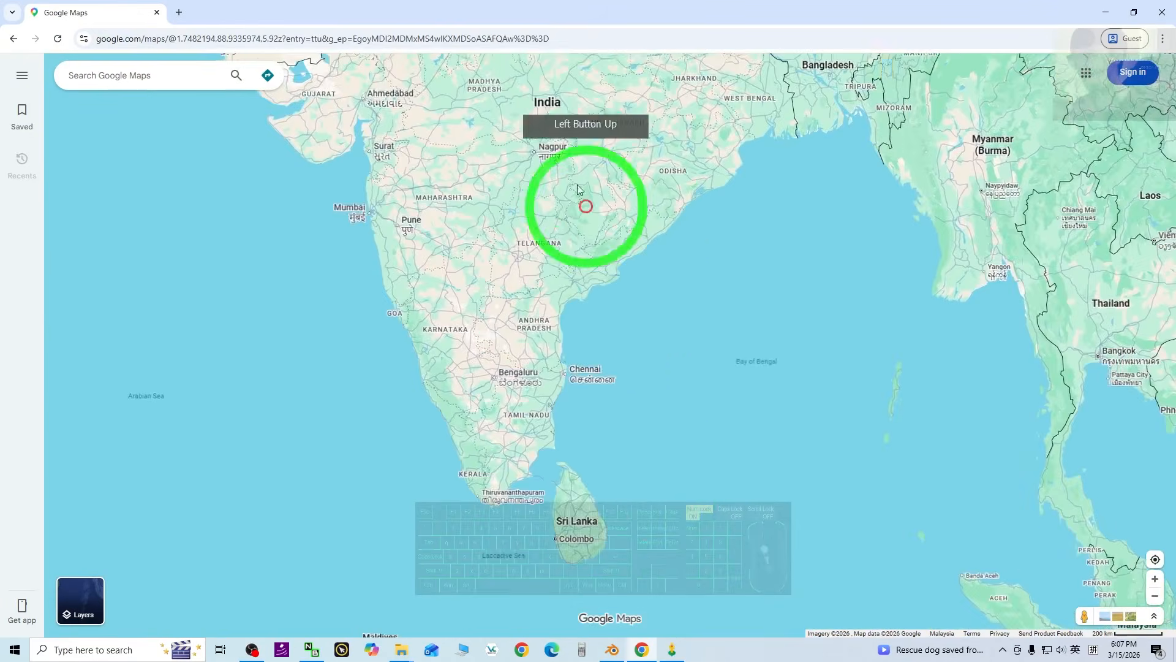
left_click_drag(586, 204, 821, 521)
left_click_drag(312, 263, 756, 299)
scroll(564, 336, "down", 5)
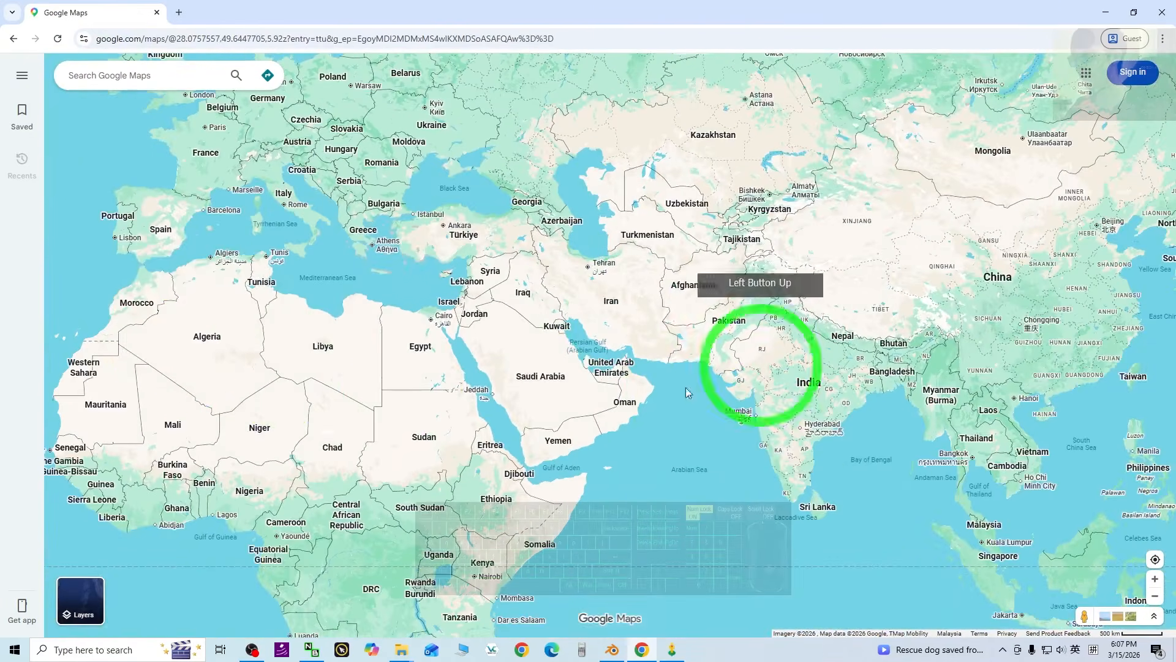
left_click_drag(388, 433, 835, 480)
left_click_drag(463, 273, 441, 442)
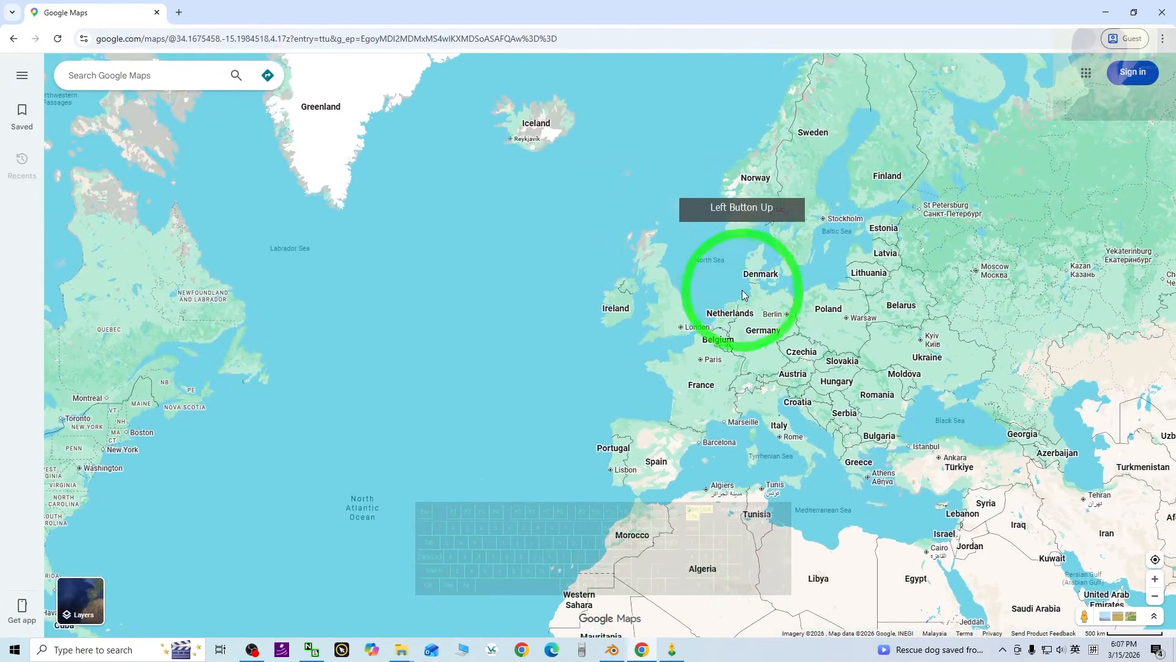
scroll(609, 299, "up", 3)
scroll(484, 507, "up", 3)
scroll(484, 507, "up", 10)
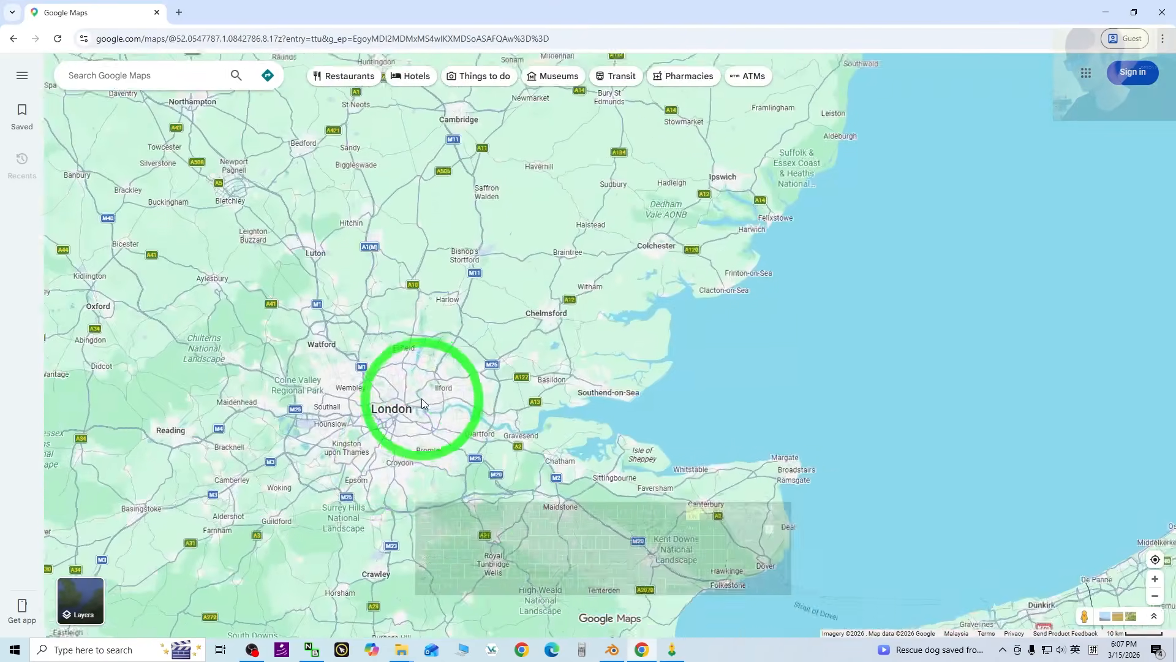
scroll(391, 493, "up", 3)
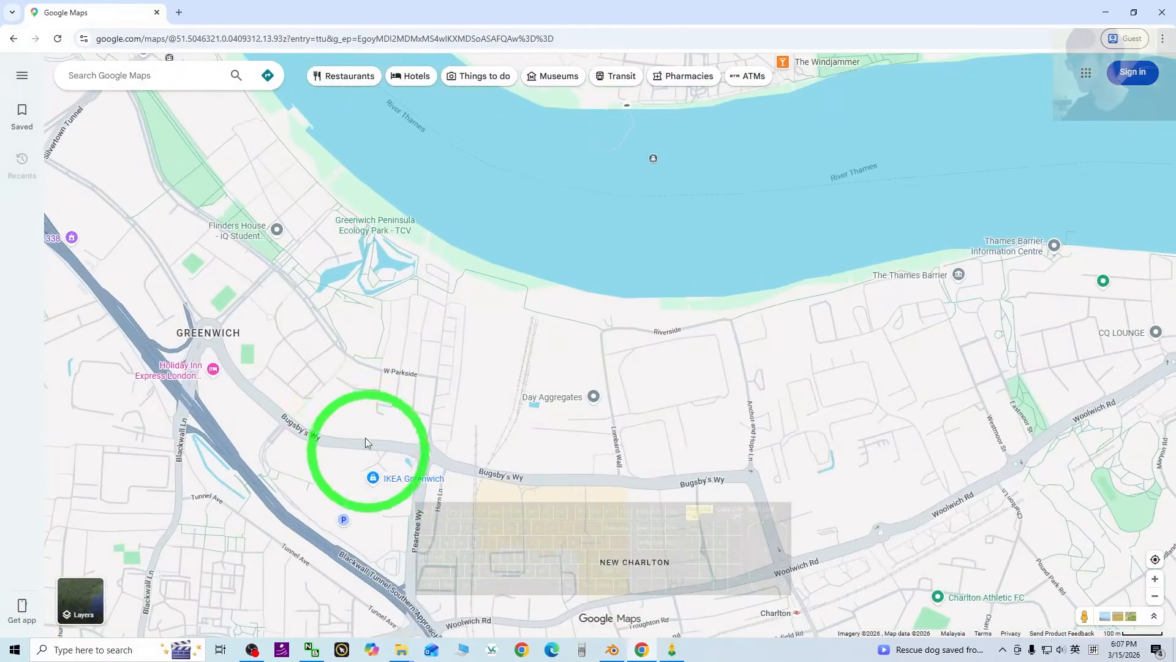
left_click_drag(306, 257, 602, 601)
scroll(607, 347, "up", 2)
scroll(608, 350, "up", 2)
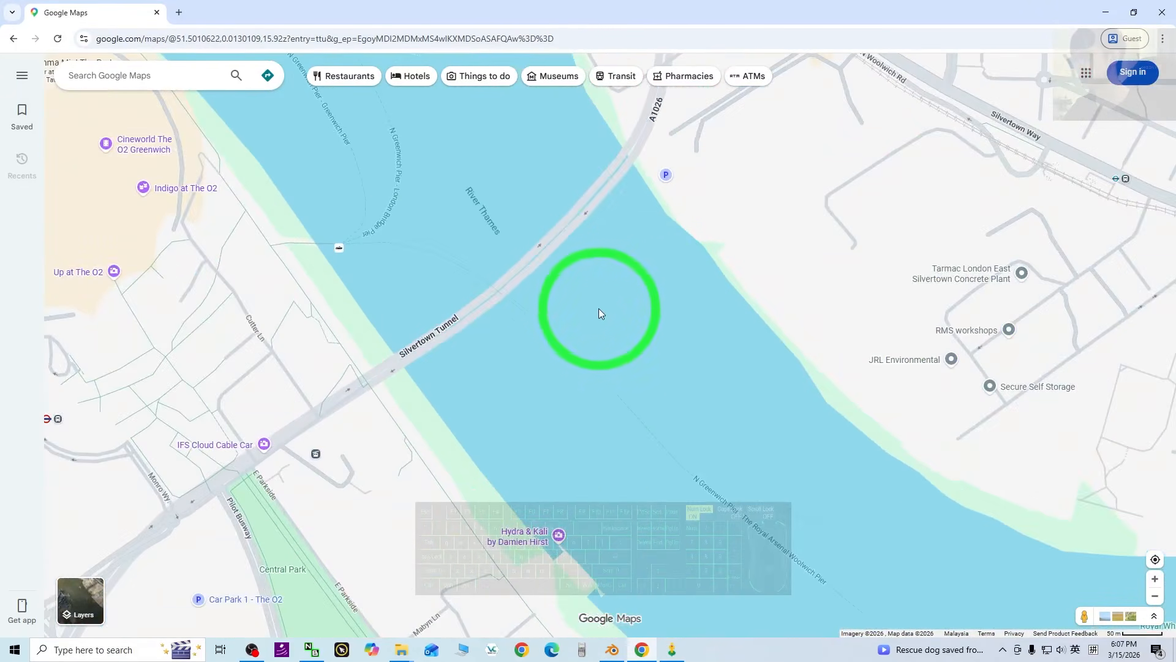
Preview the River Thames Street View at the Silvertown Tunnel, then return to the map.
left_click(530, 268)
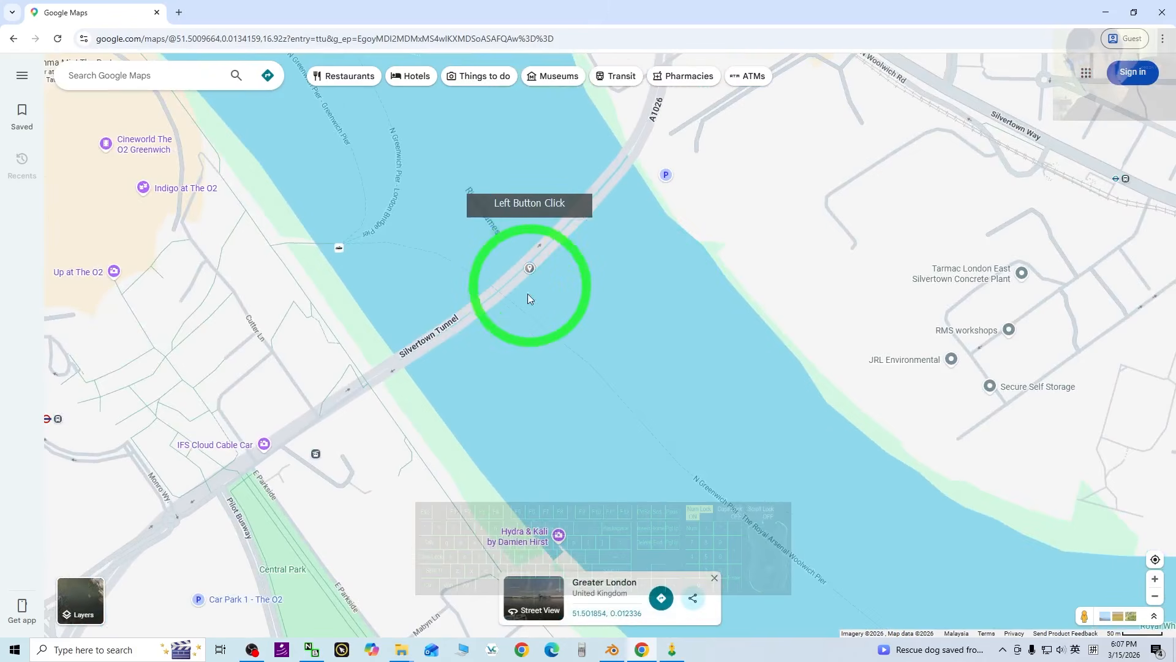
left_click(542, 593)
left_click_drag(767, 414, 432, 273)
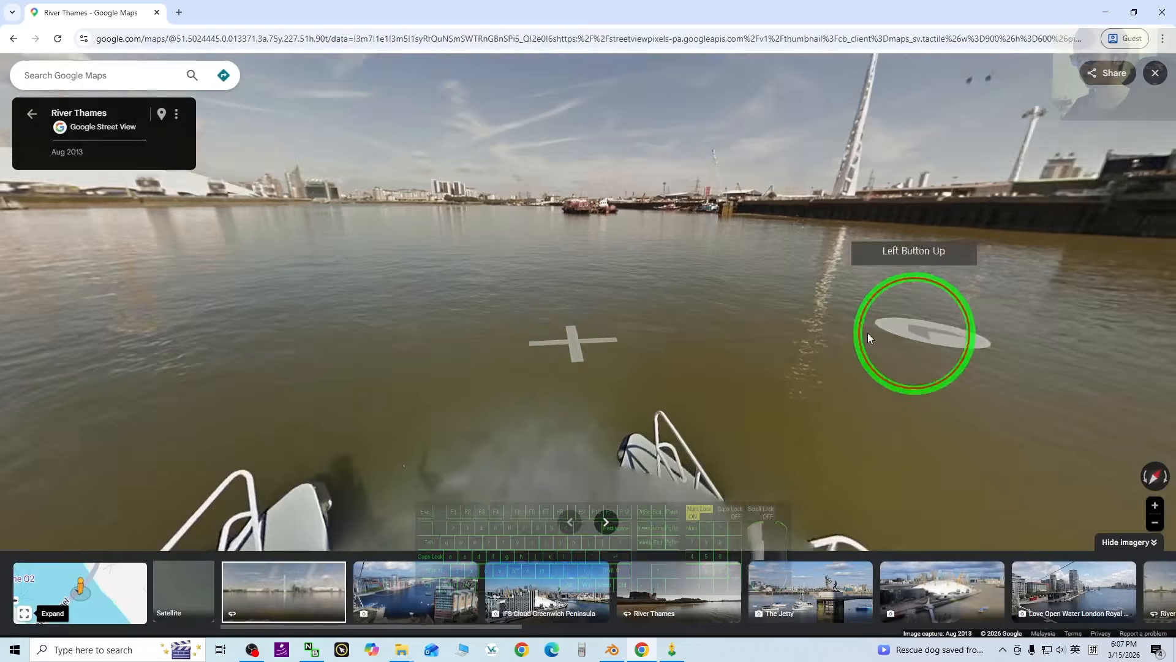
left_click_drag(868, 337, 664, 402)
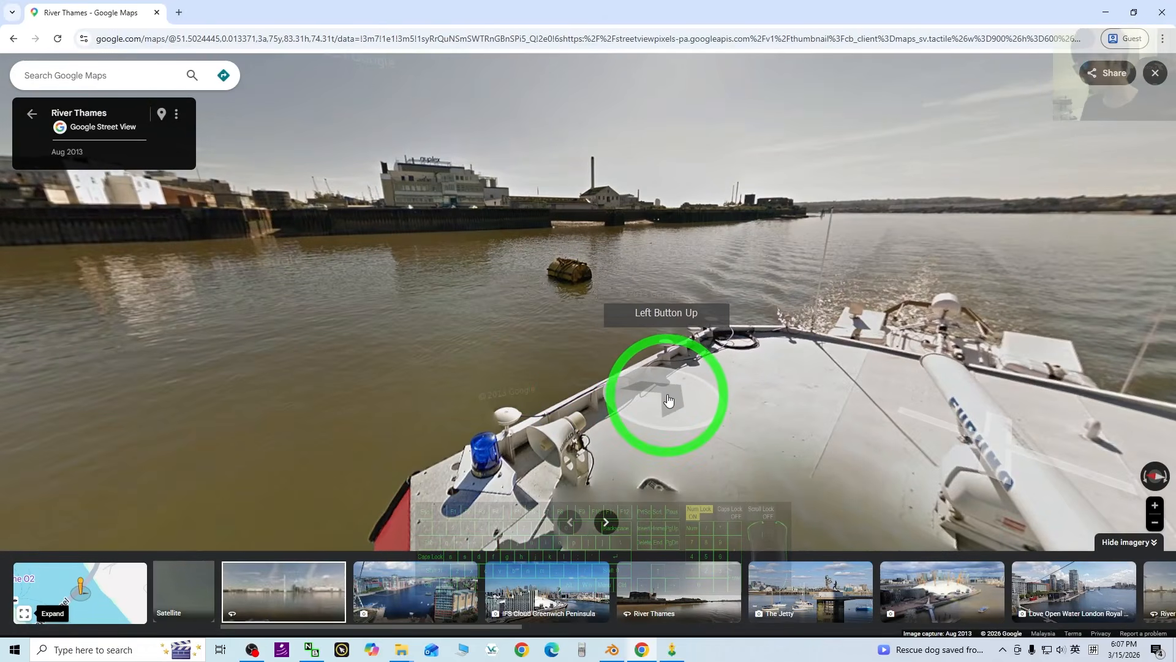
key("Escape")
Try the Street View on Norman Road in Deptford, looking down the road.
scroll(642, 454, "down", 3)
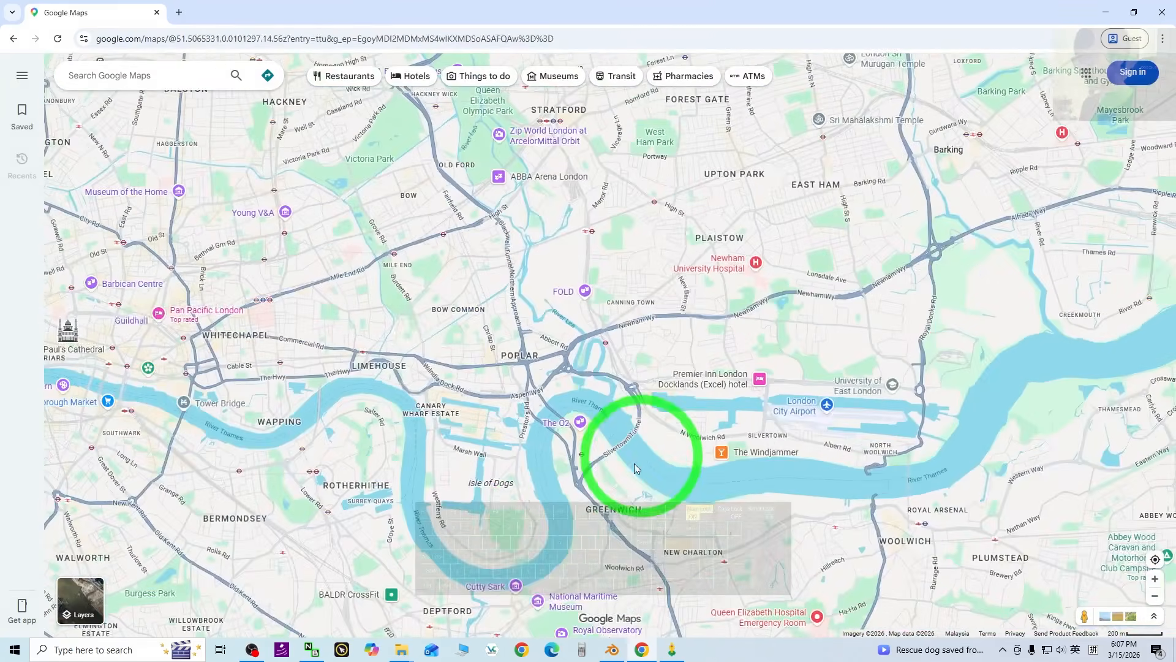
left_click_drag(525, 545, 625, 376)
scroll(488, 476, "up", 5)
scroll(625, 375, "up", 5)
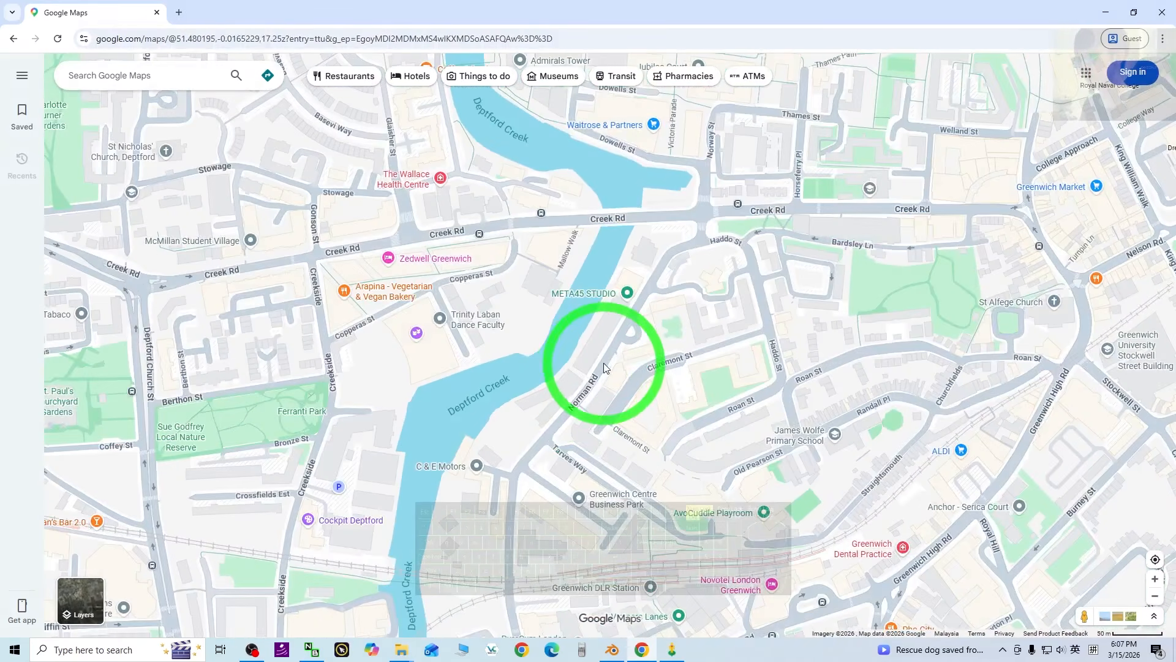
left_click(604, 363)
left_click(527, 609)
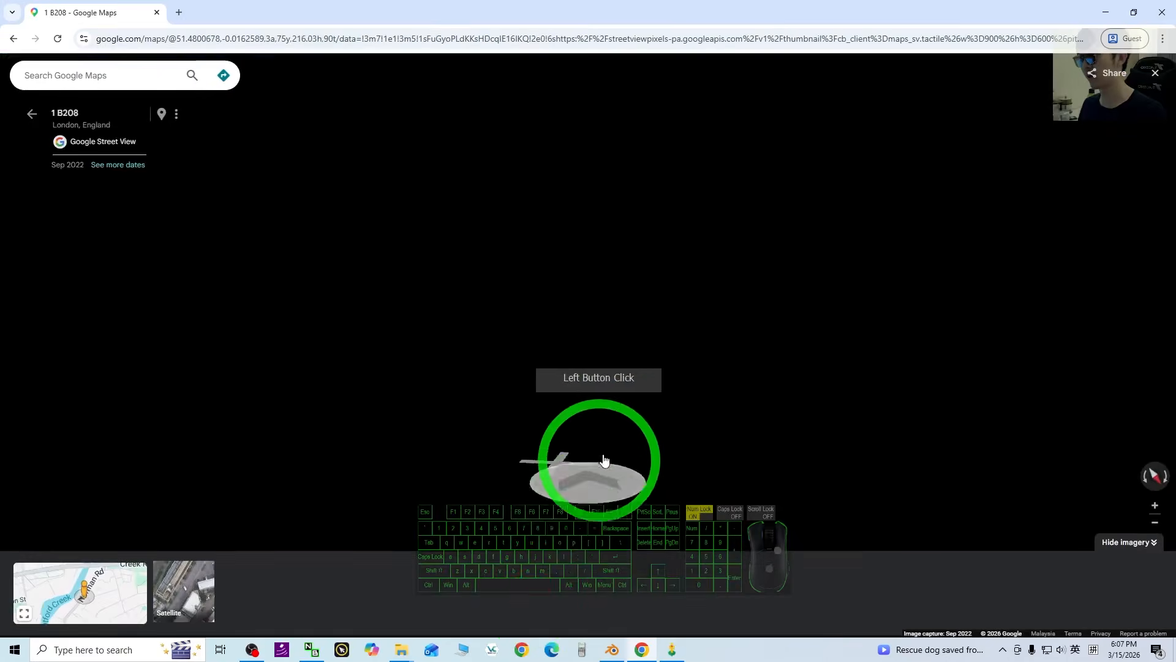
left_click_drag(856, 394, 271, 278)
left_click_drag(815, 306, 91, 312)
left_click_drag(699, 307, 642, 315)
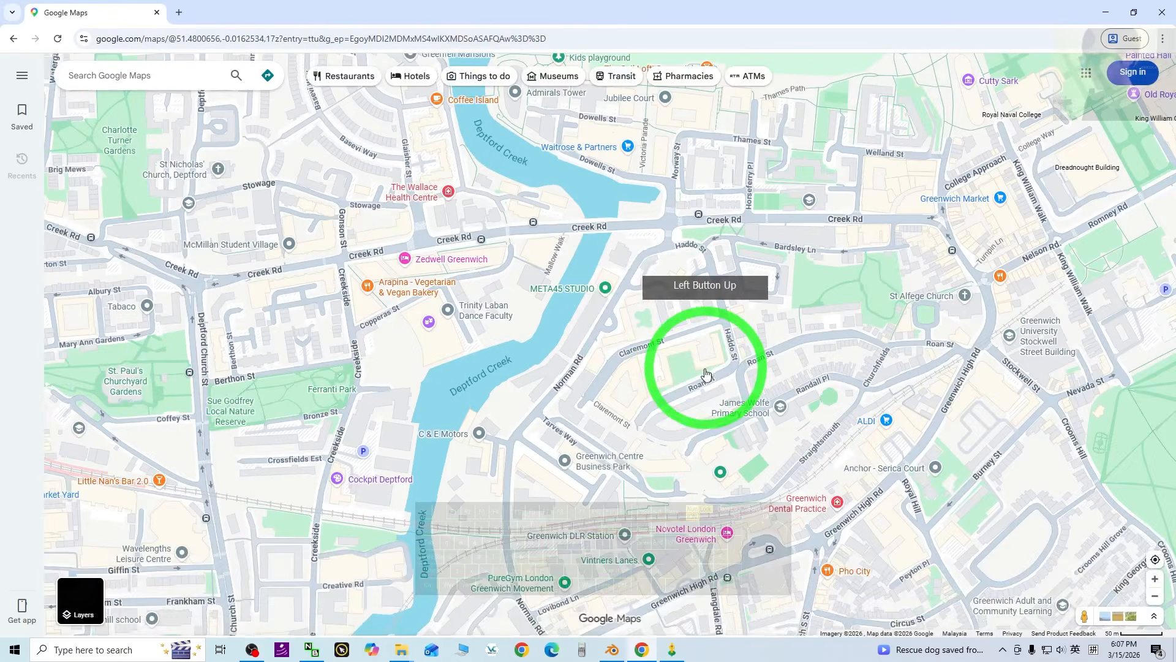
scroll(707, 370, "down", 3)
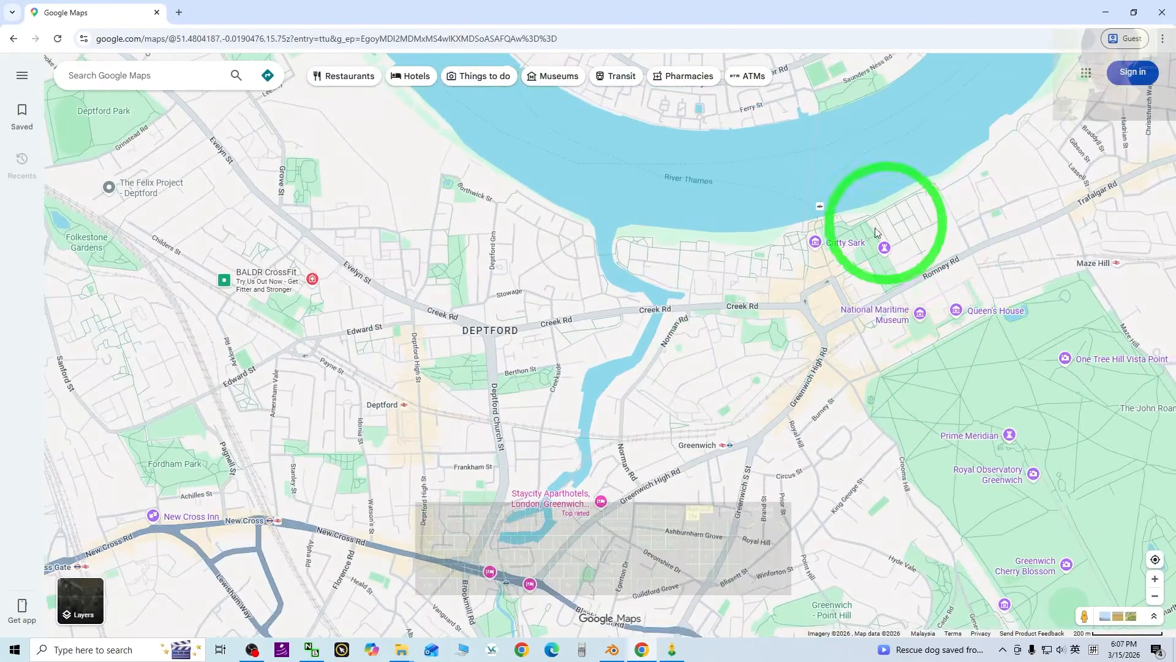
left_click_drag(876, 232, 407, 473)
scroll(514, 355, "up", 2)
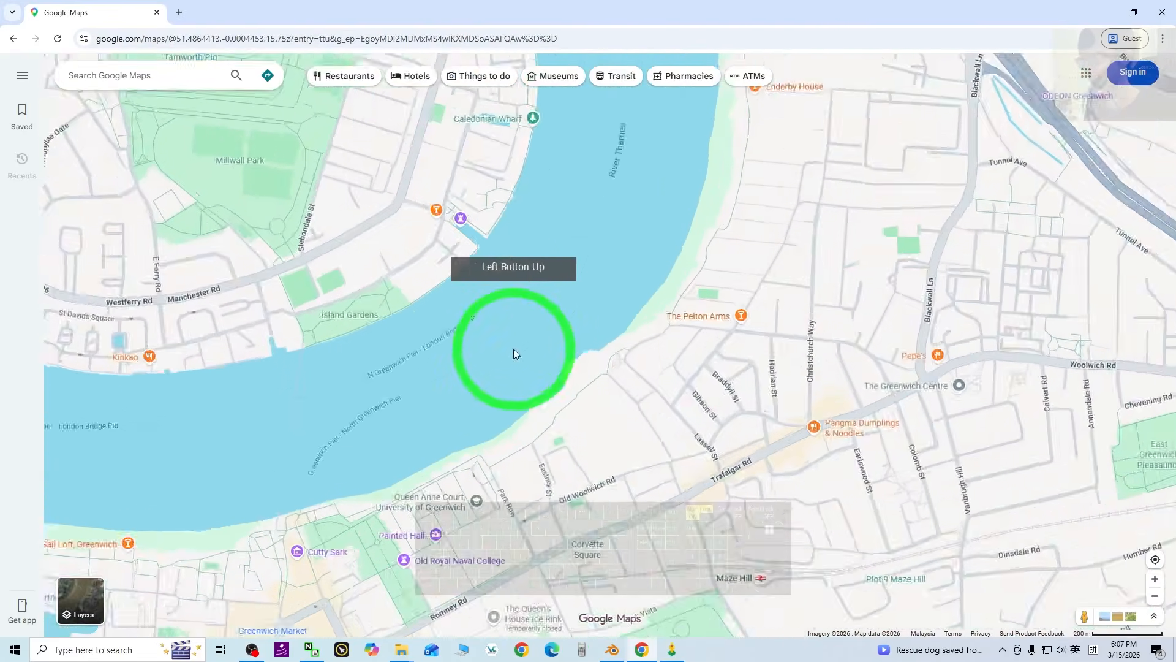
scroll(551, 355, "up", 2)
scroll(780, 386, "up", 2)
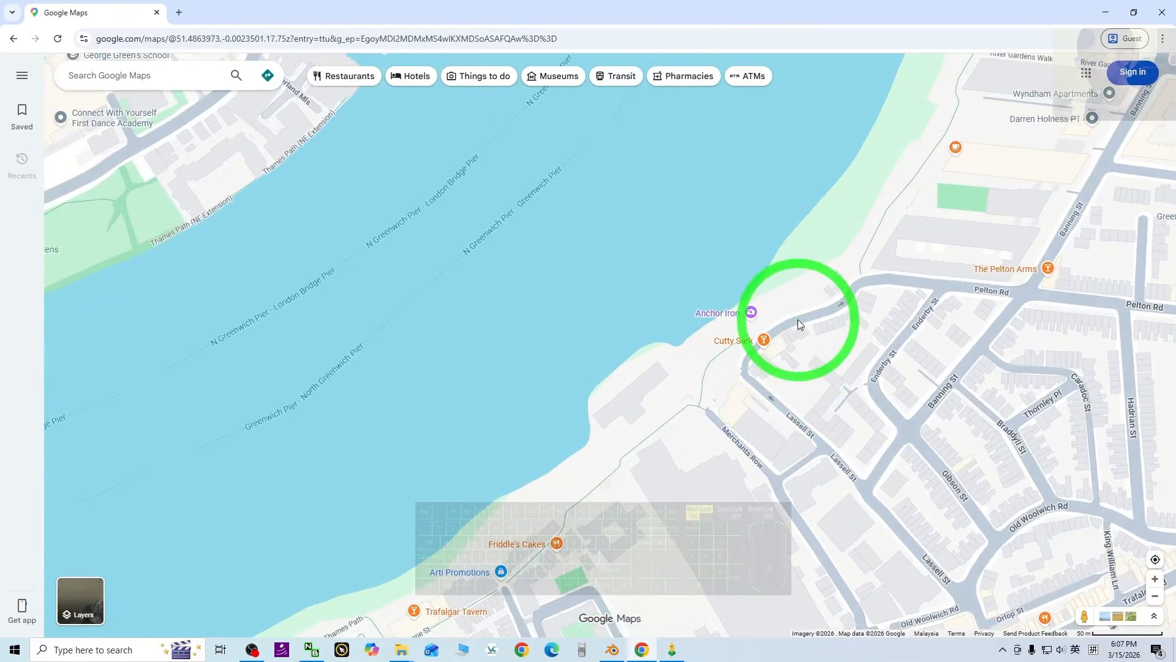
left_click(798, 319)
left_click(529, 595)
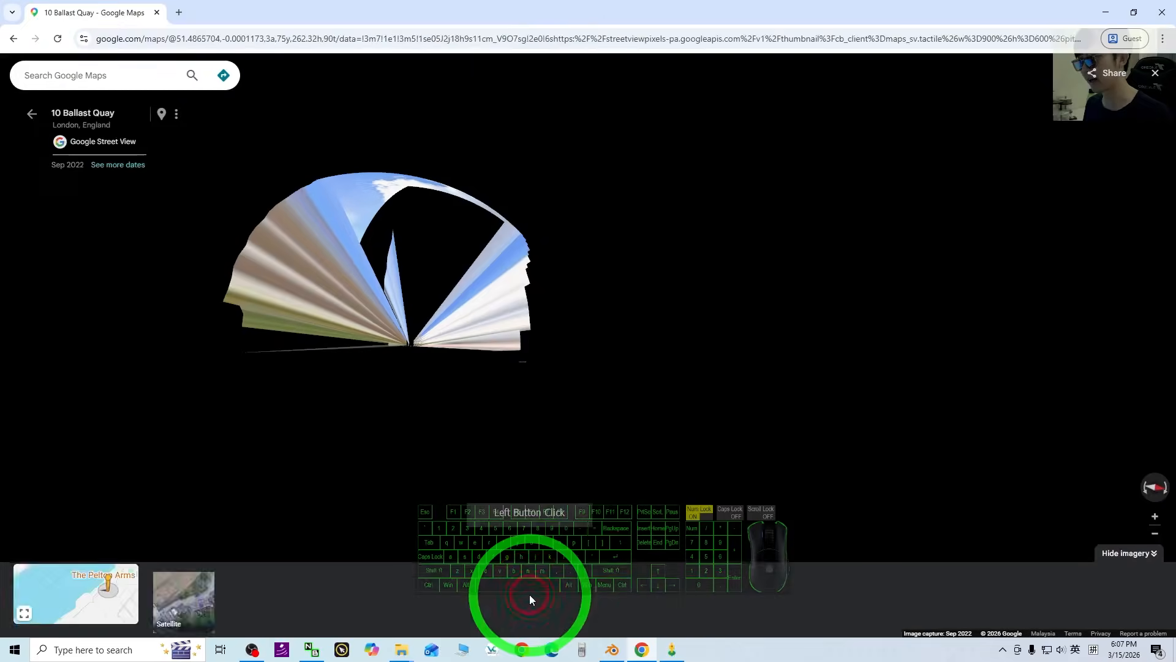
left_click_drag(846, 462, 630, 339)
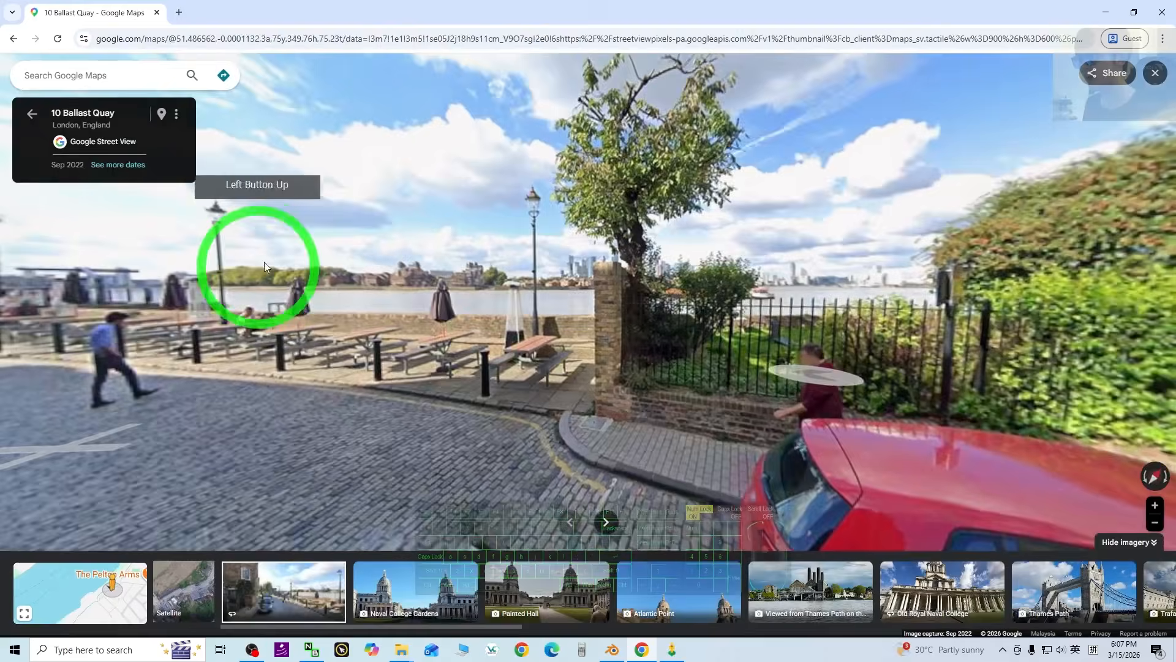
left_click_drag(264, 267, 717, 337)
left_click_drag(809, 310, 247, 41)
Copy the Ballast Quay panorama URL from the address bar and minimize the browser.
left_click(282, 40)
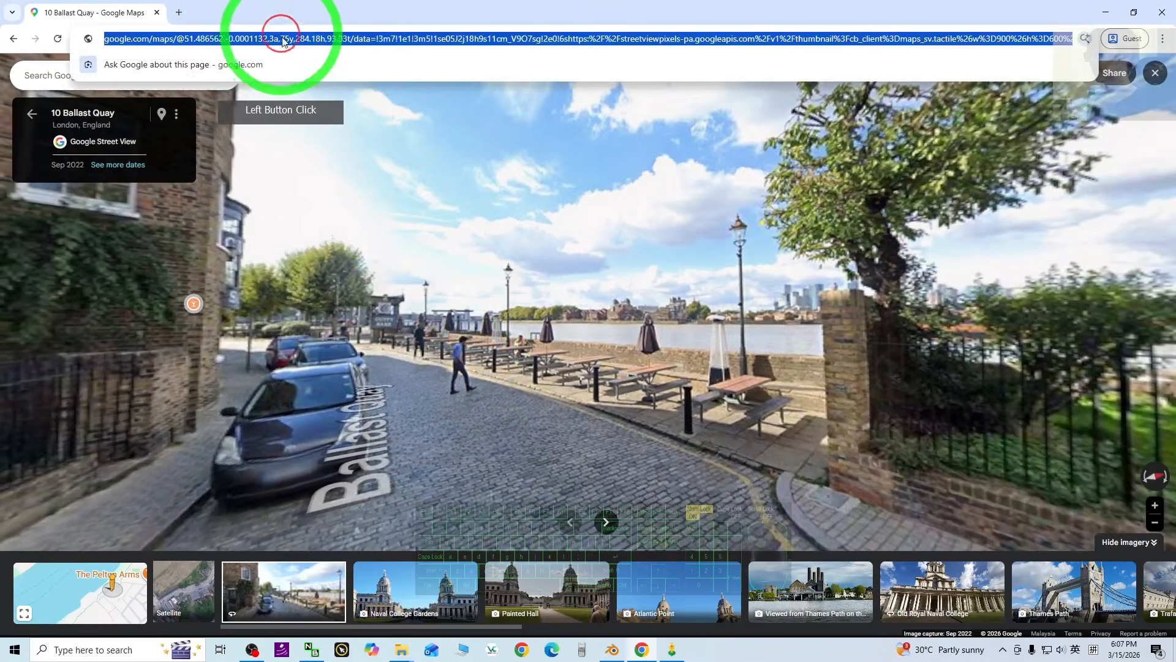
right_click(279, 44)
left_click(315, 136)
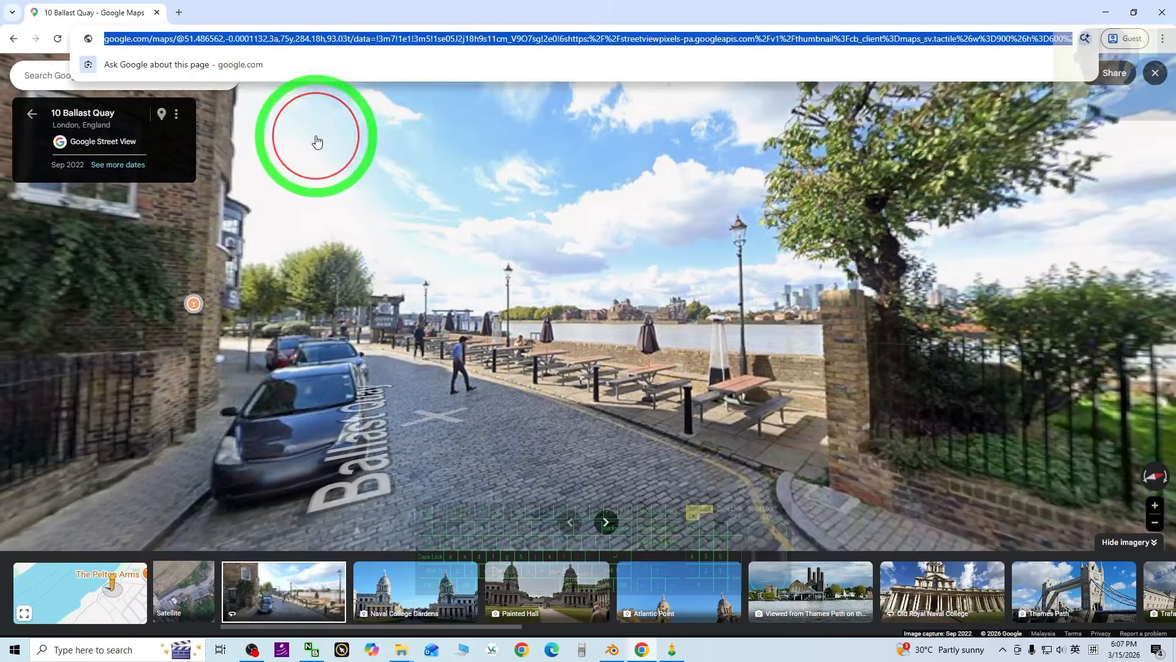
left_click(1039, 6)
left_click(1110, 7)
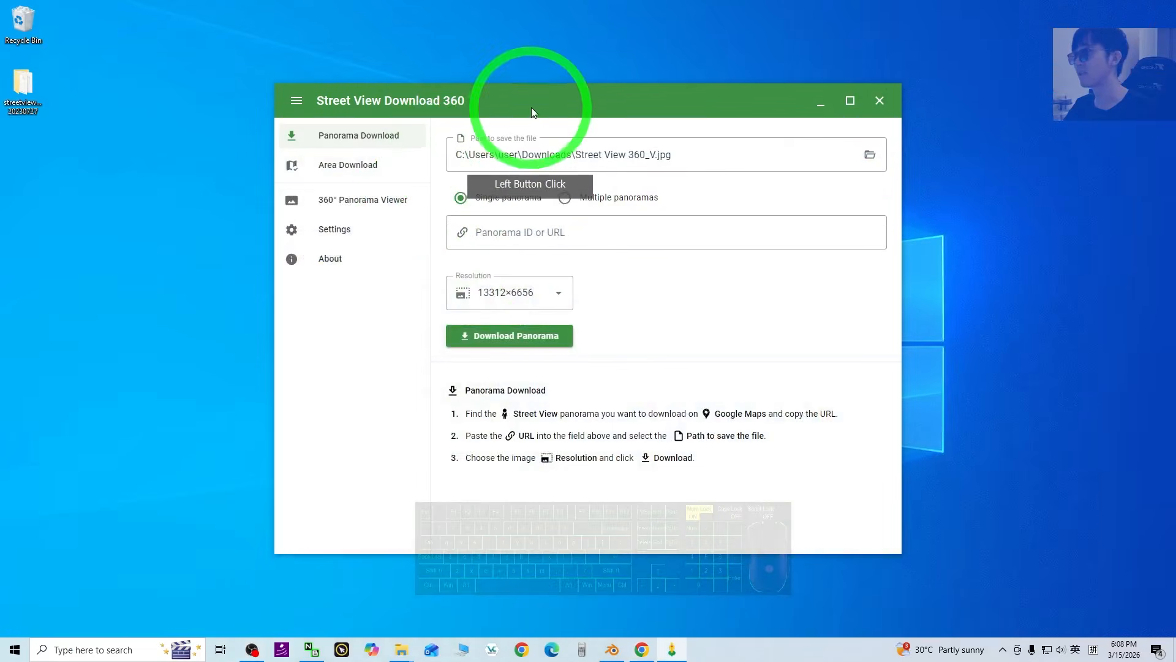
Focus the downloader's panorama URL field and create a new 'streetview london' folder on the desktop.
left_click_drag(531, 108, 391, 108)
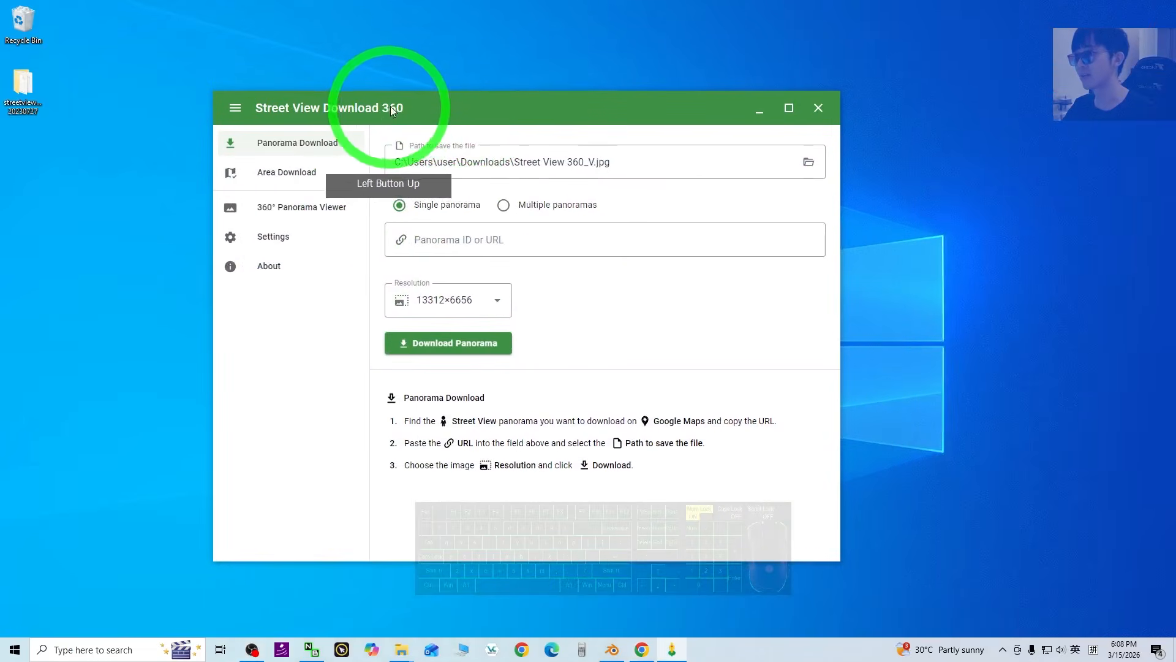
left_click(447, 245)
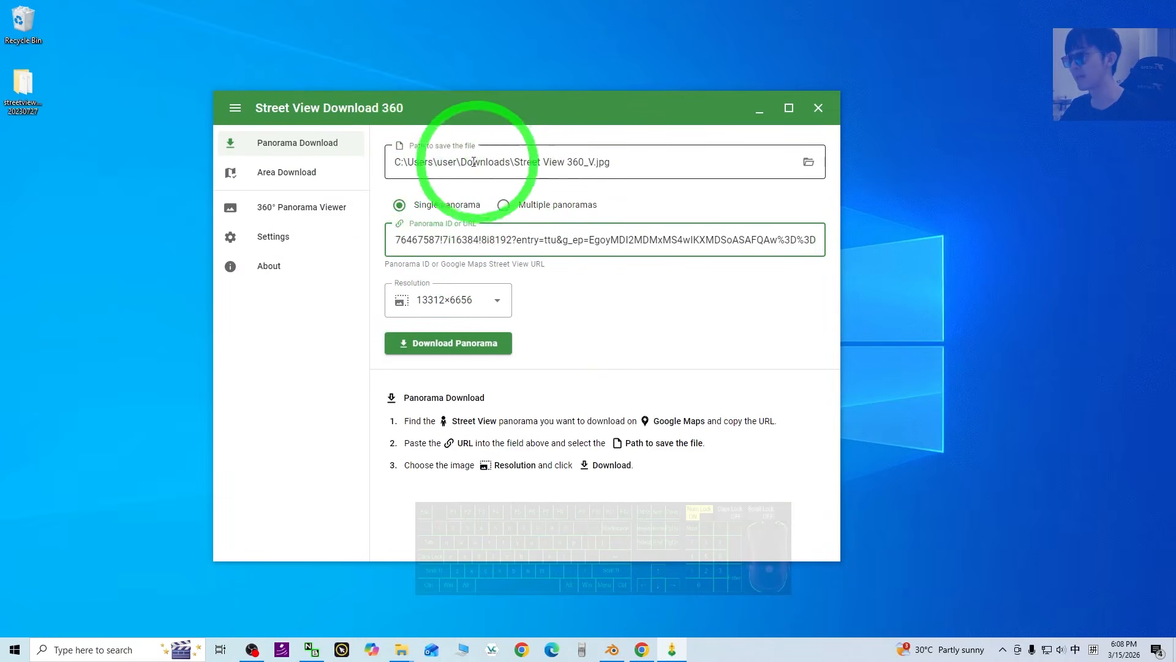
right_click(23, 244)
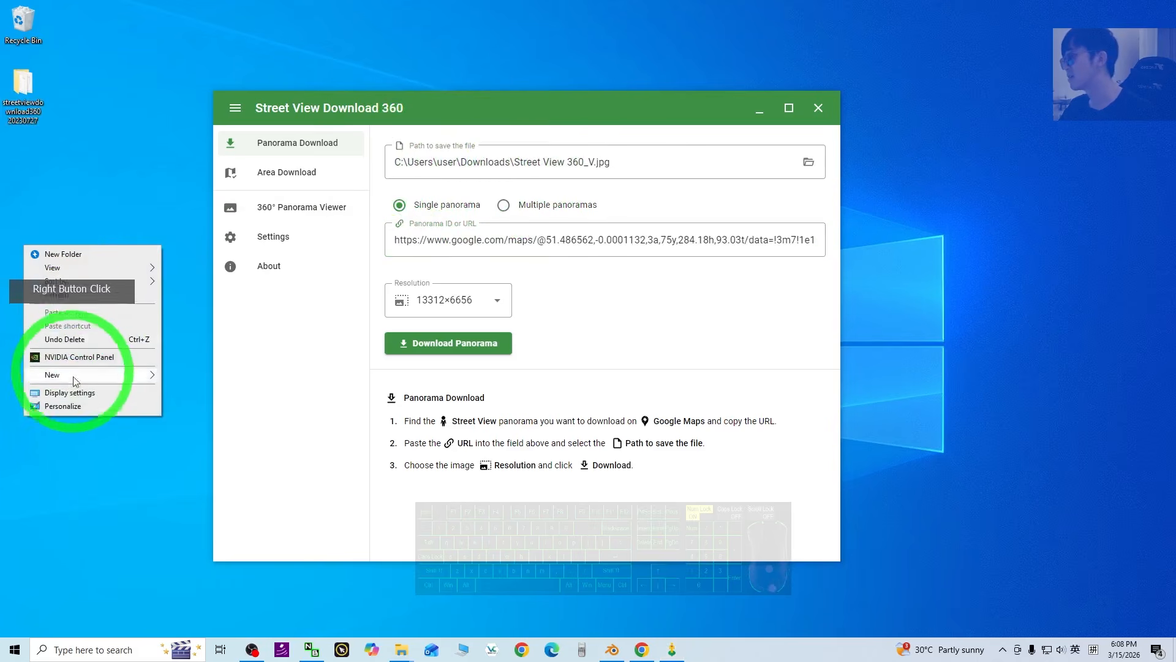
mouse_move(77, 381)
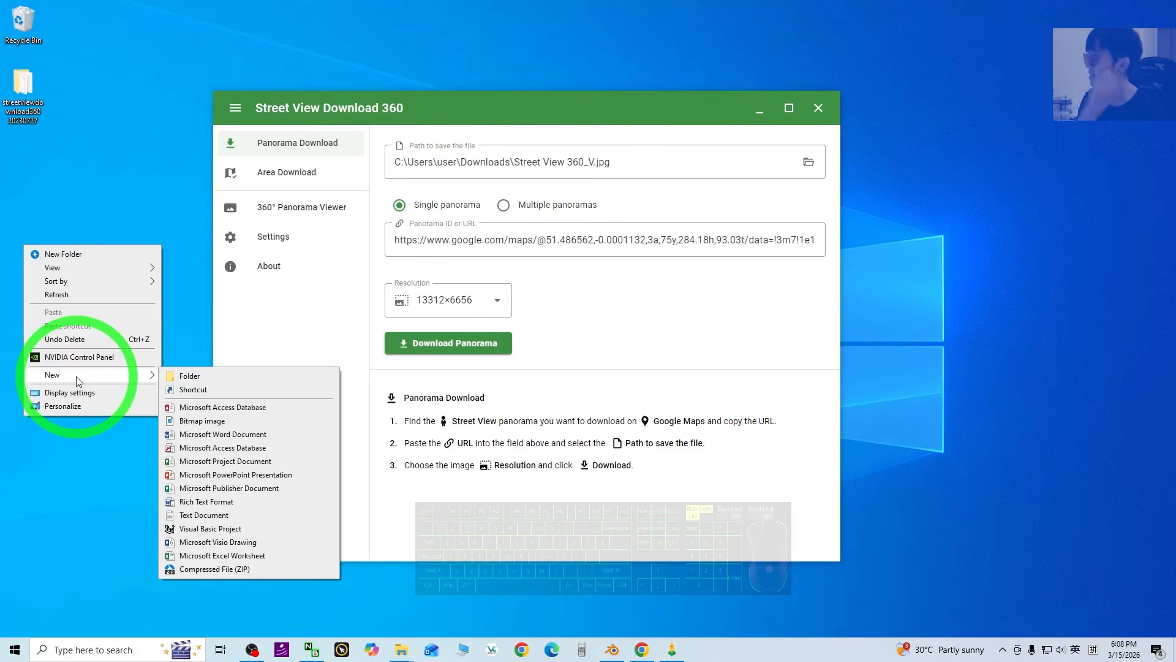
left_click(198, 377)
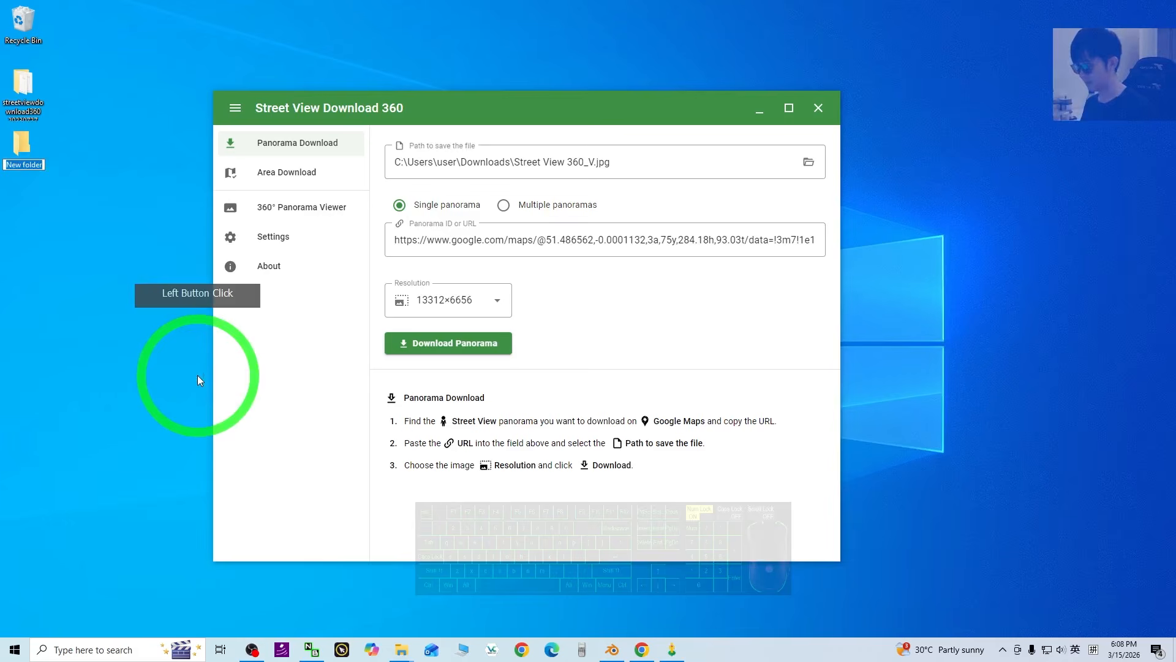
type("streetvi")
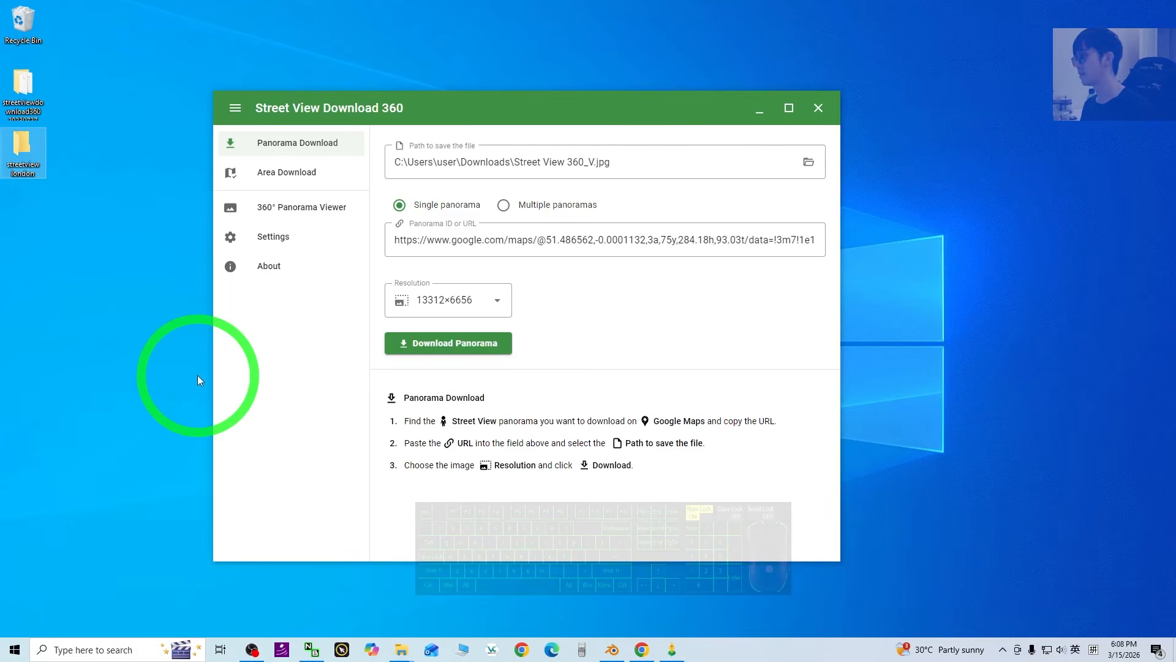
Set the save path to Street View 360.jpg inside the Desktop's streetview london folder.
left_click(809, 162)
left_click(264, 192)
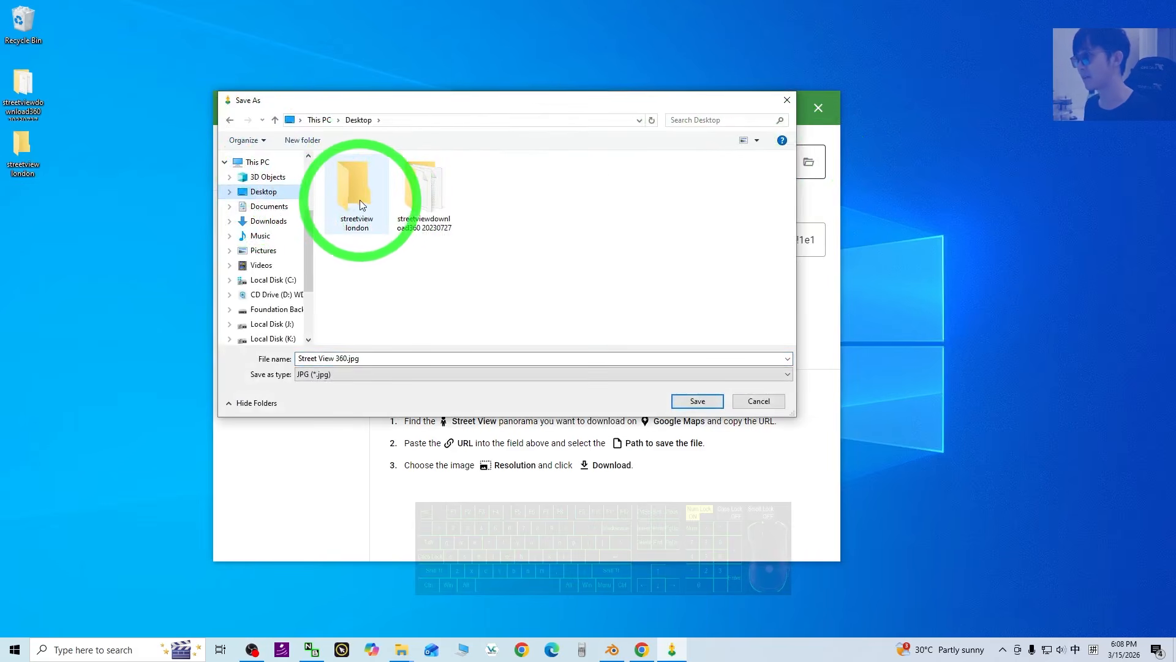
double_click(356, 184)
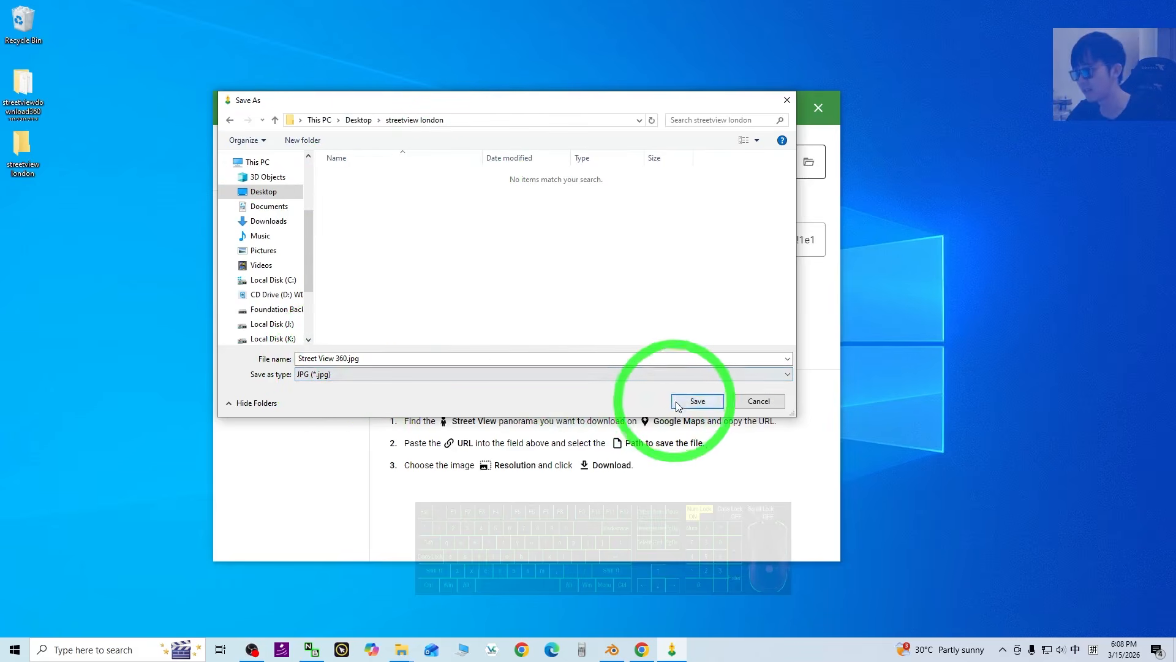
left_click(698, 401)
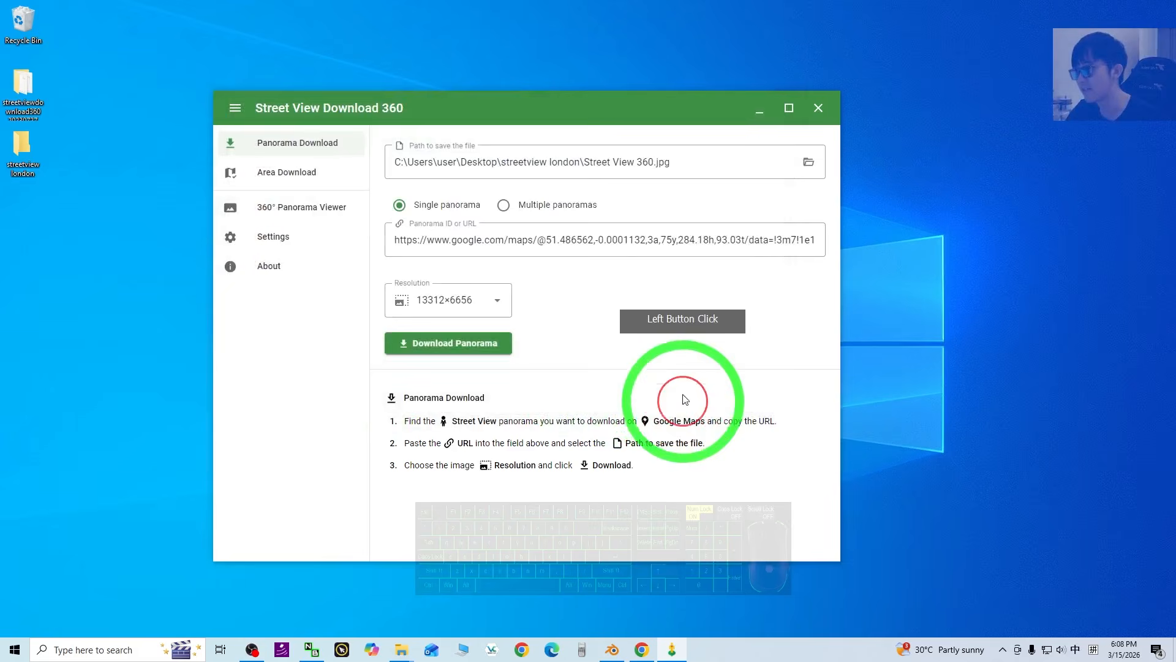
Keep the 13312×6656 resolution and start downloading the panorama.
left_click(479, 312)
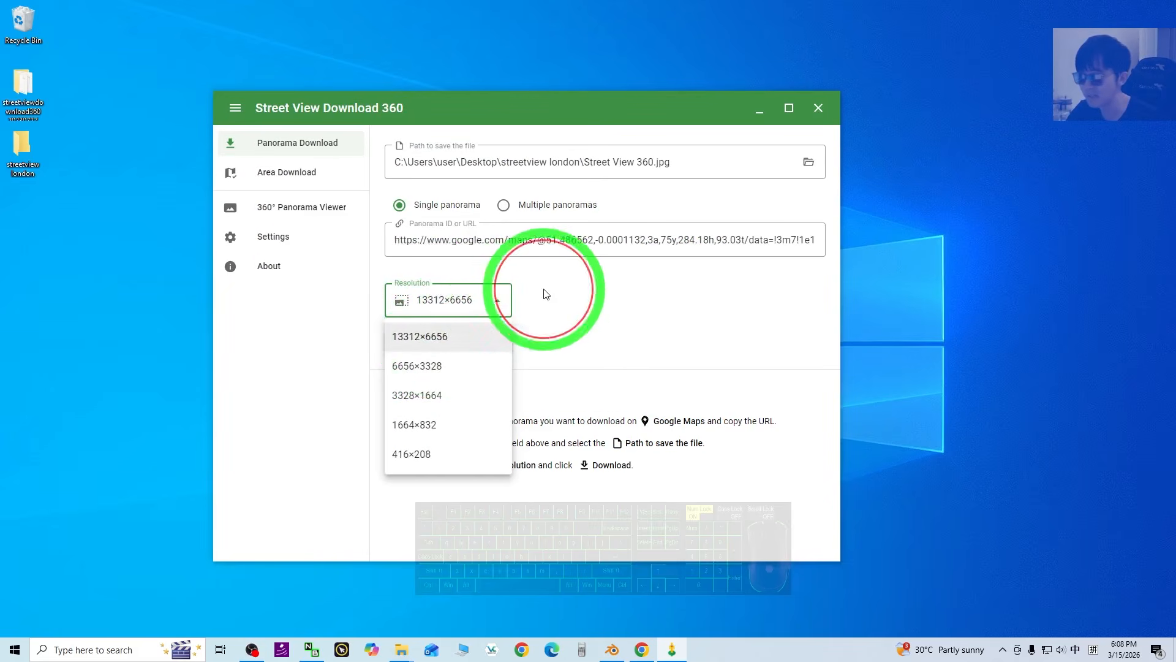
left_click(444, 346)
left_click(453, 347)
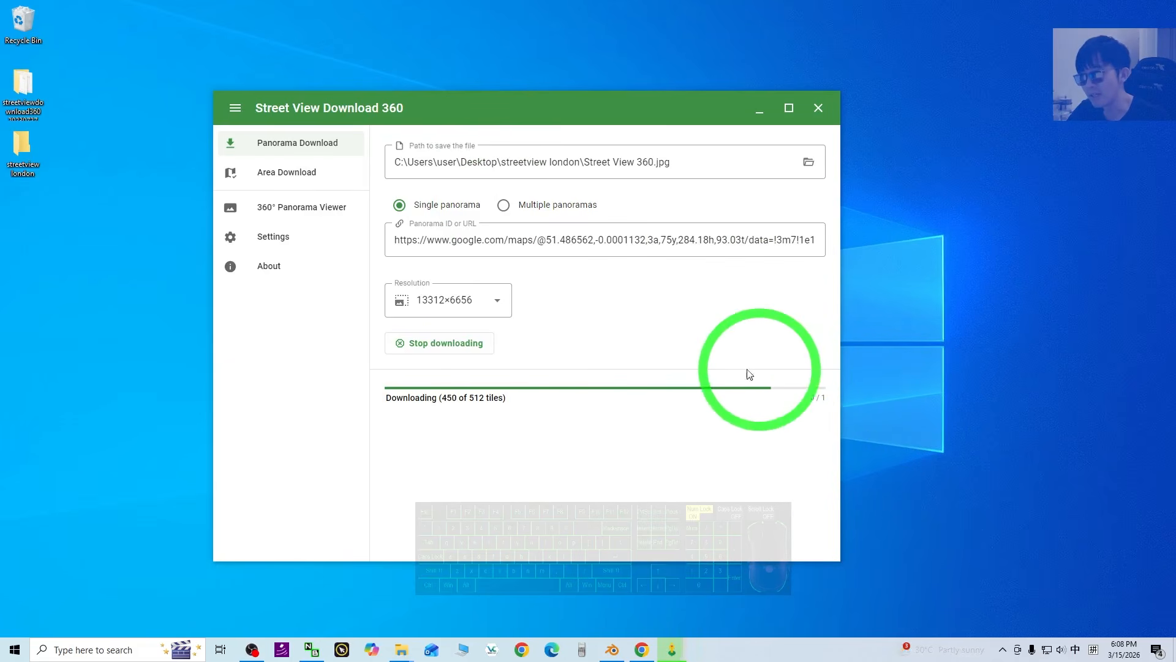
Open the streetview london folder, view the downloaded Street View 360.jpg, and minimize the downloader.
double_click(25, 147)
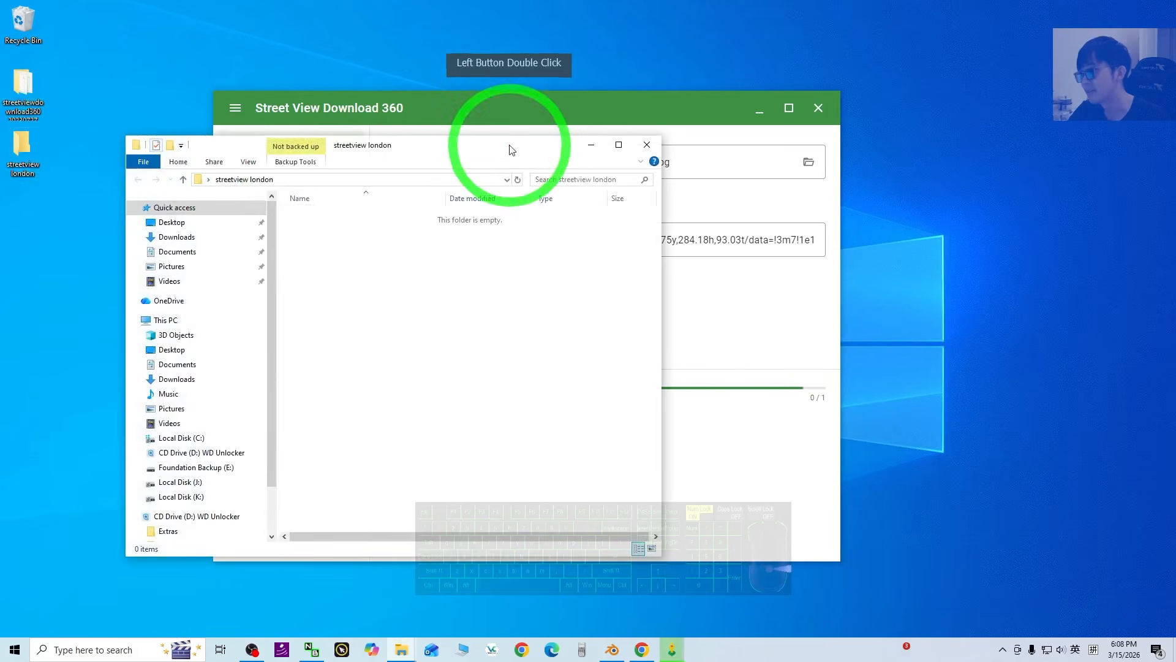
left_click_drag(617, 111, 871, 114)
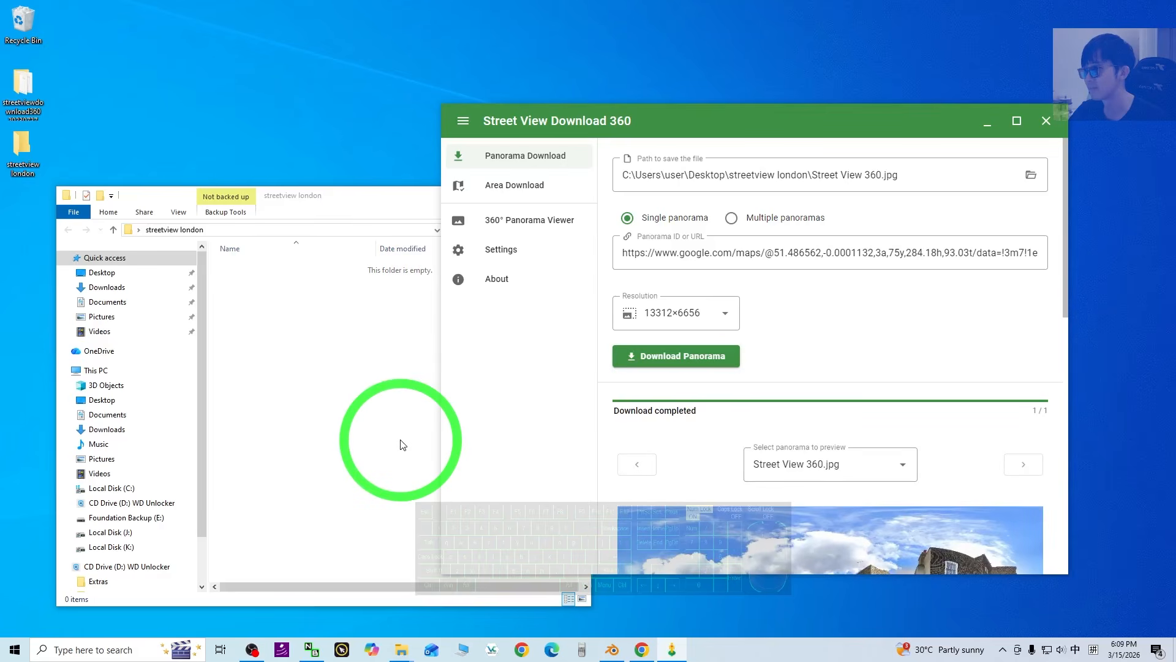
left_click(264, 267)
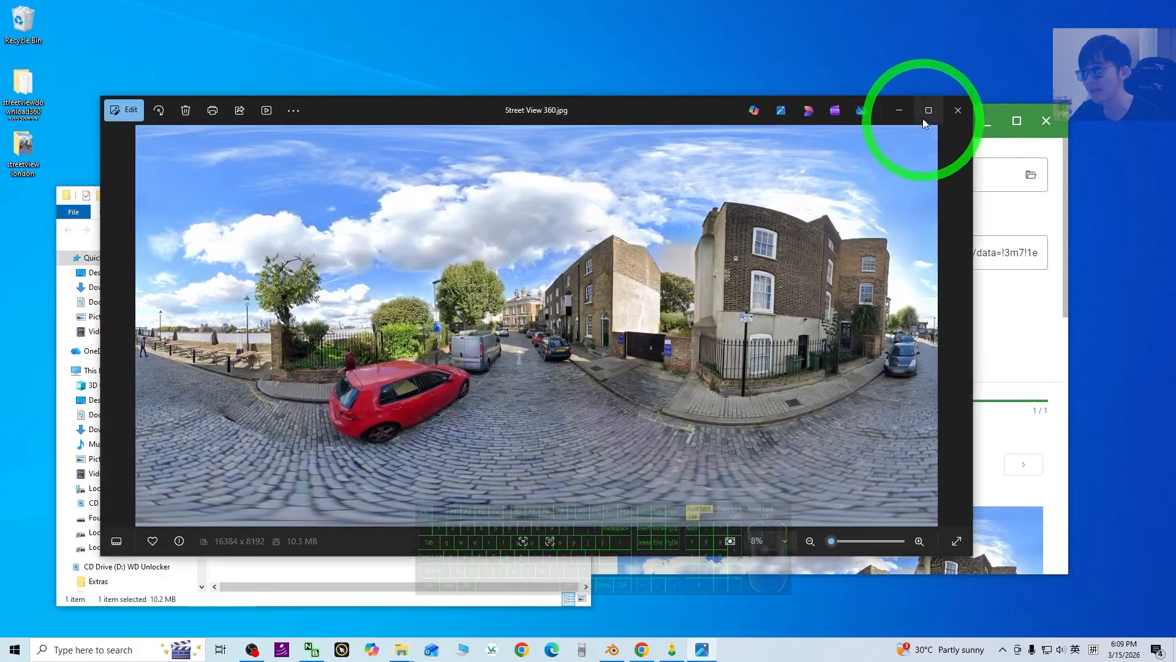
left_click(924, 111)
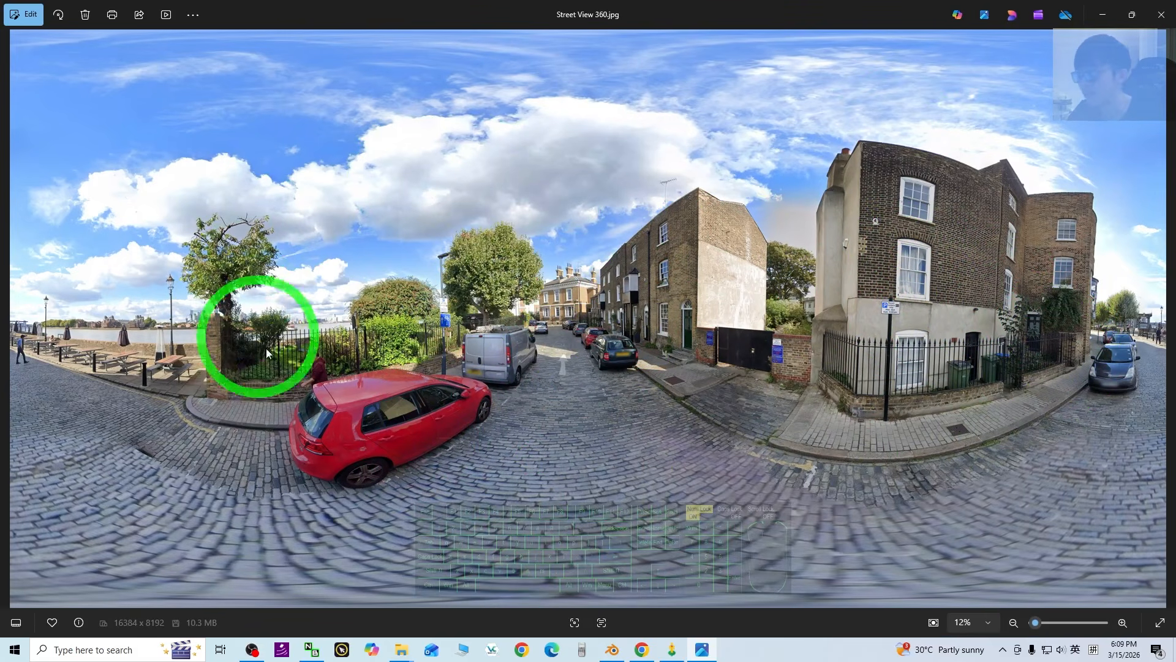
left_click(1152, 17)
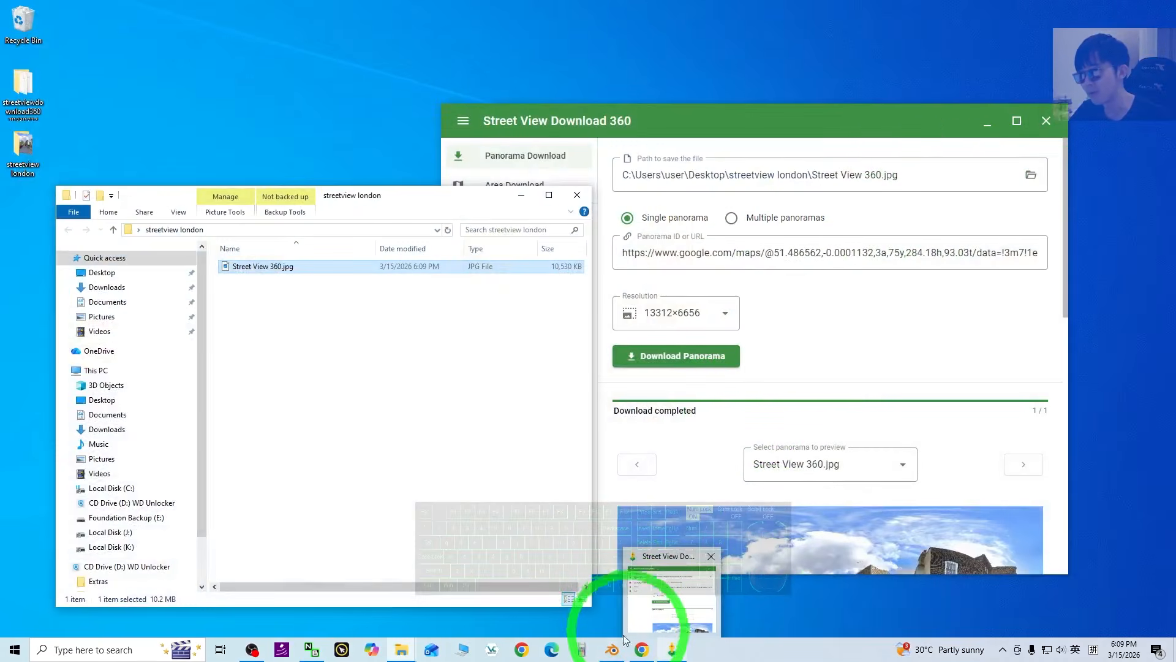
left_click_drag(614, 653, 673, 651)
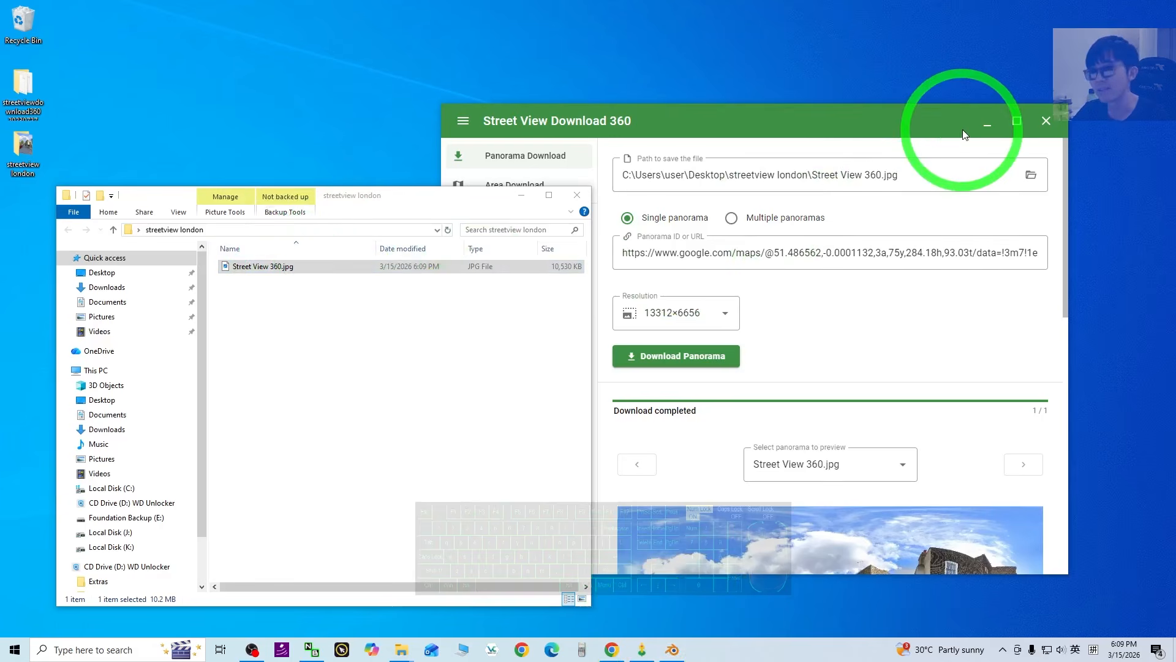
left_click(985, 127)
left_click_drag(411, 196, 425, 154)
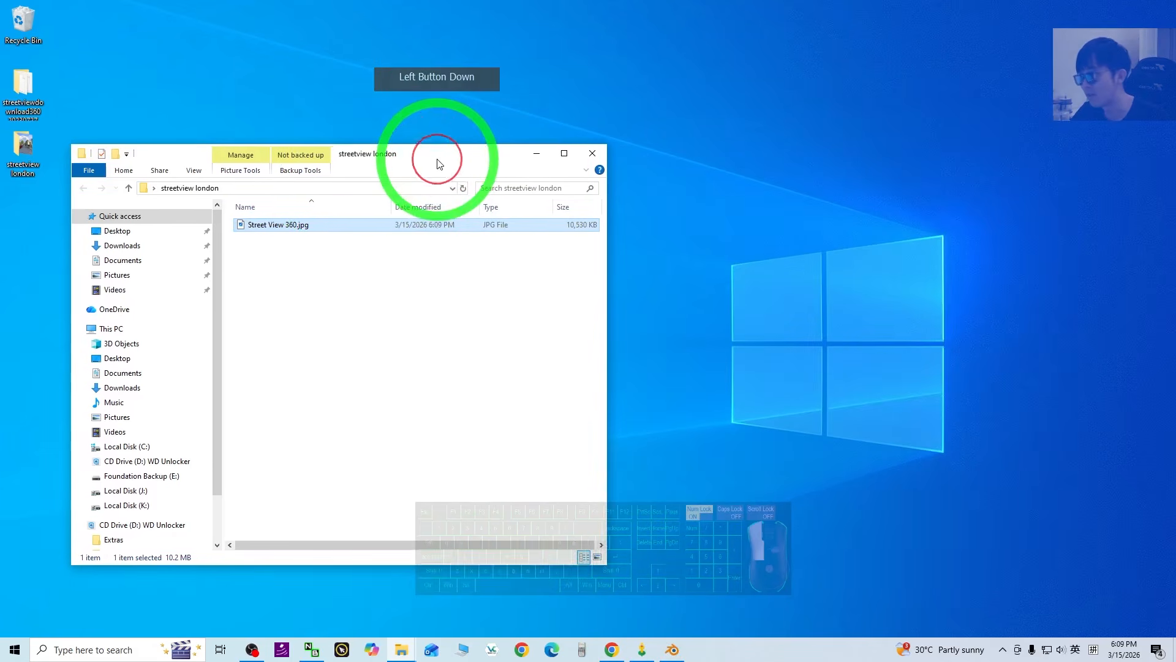
Bring up Blender's default cube scene in Rendered shading and orbit around the cube.
left_click(674, 650)
left_click(625, 258)
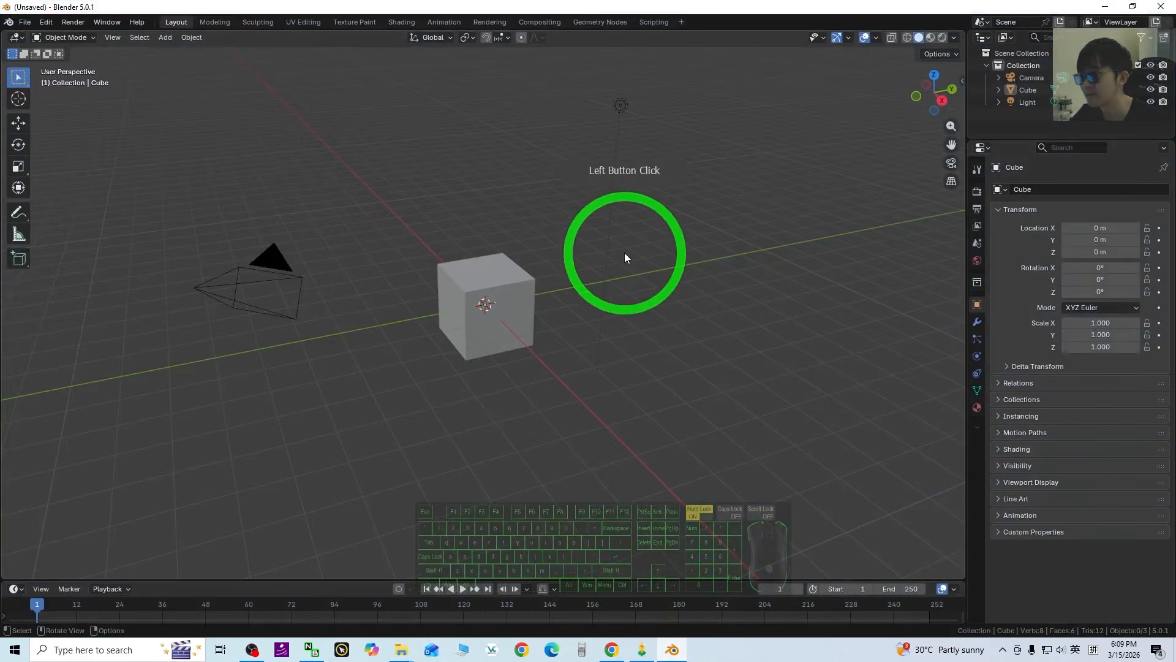
left_click(907, 43)
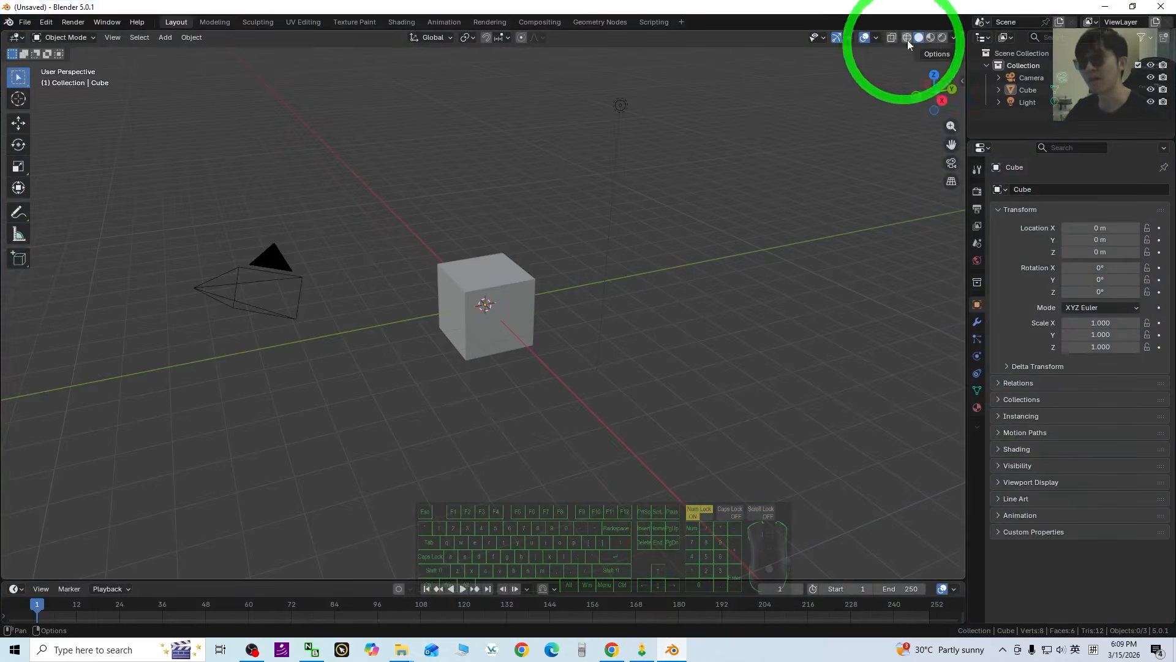
left_click(942, 38)
mouse_move(552, 350)
middle_mouse_down()
mouse_move(613, 388)
mouse_move(602, 390)
middle_mouse_up()
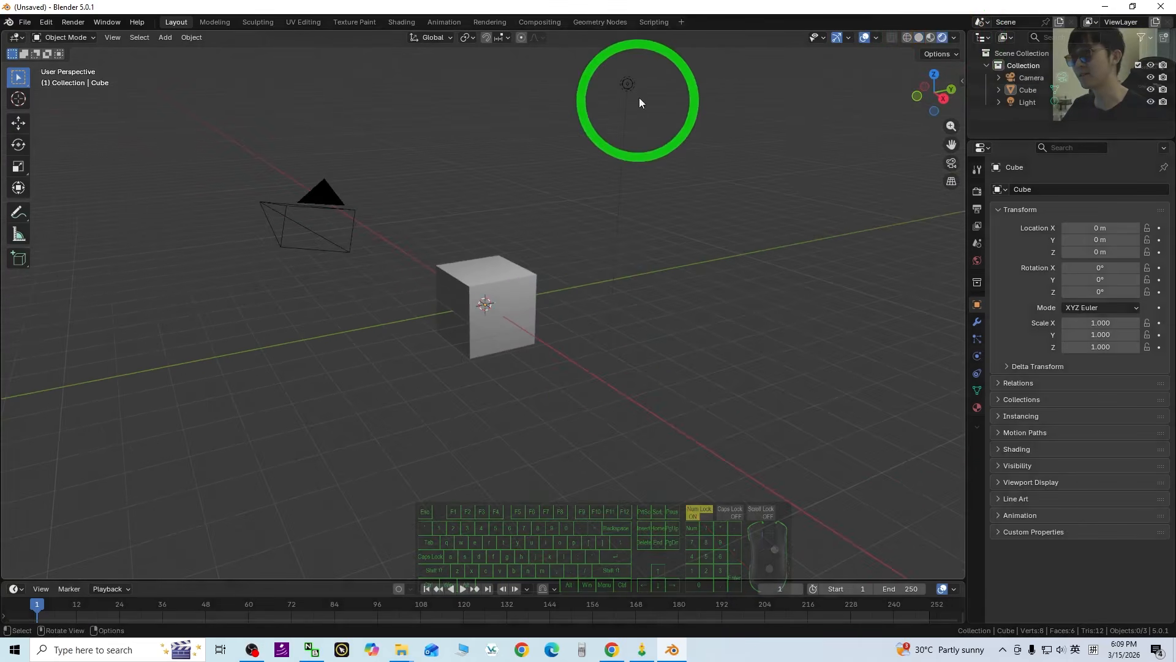
left_click(630, 86)
left_click(806, 273)
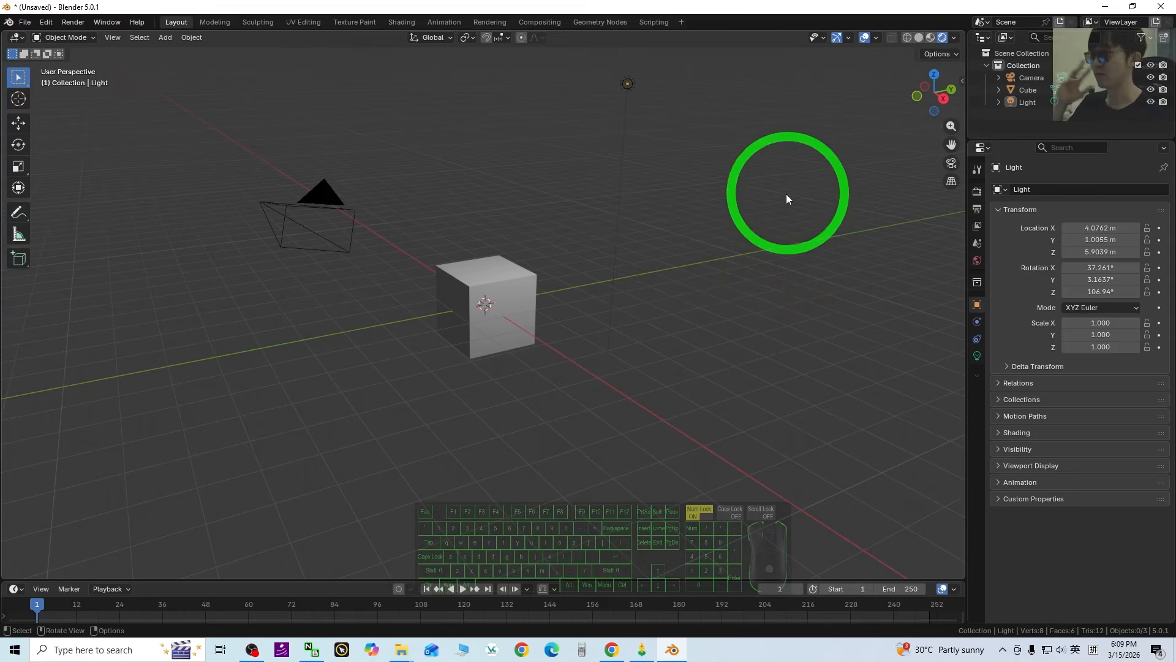
middle_click_drag(787, 195, 481, 287)
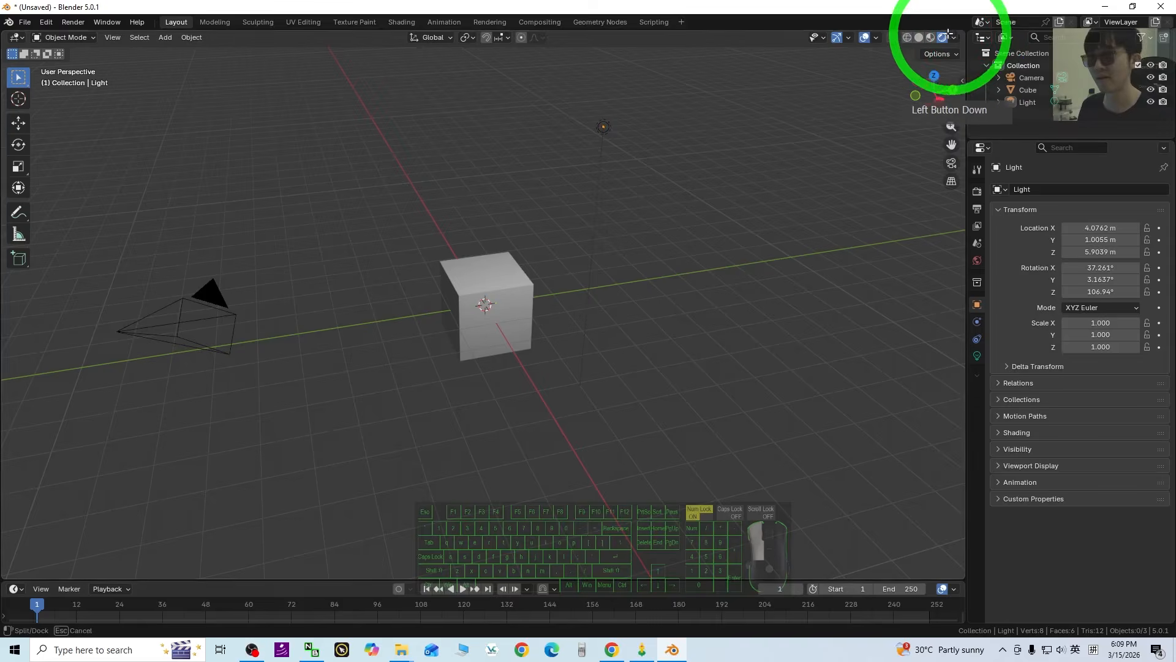
Split the 3D viewport and make the right half a Shader Editor.
left_click_drag(948, 33, 545, 75)
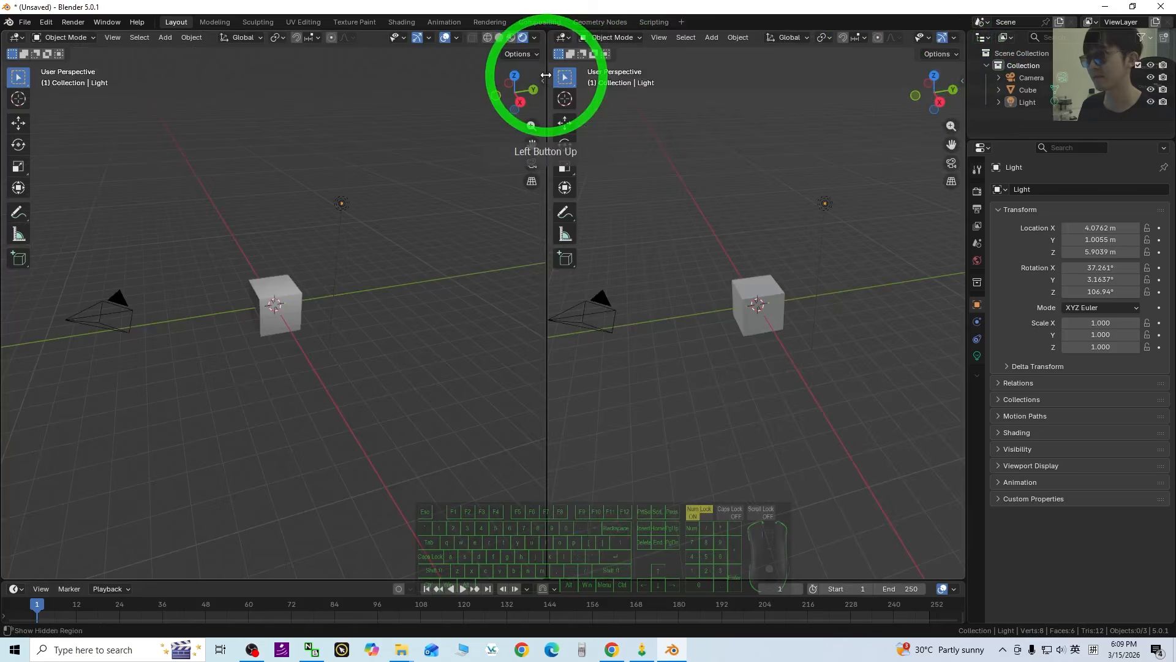
left_click(564, 39)
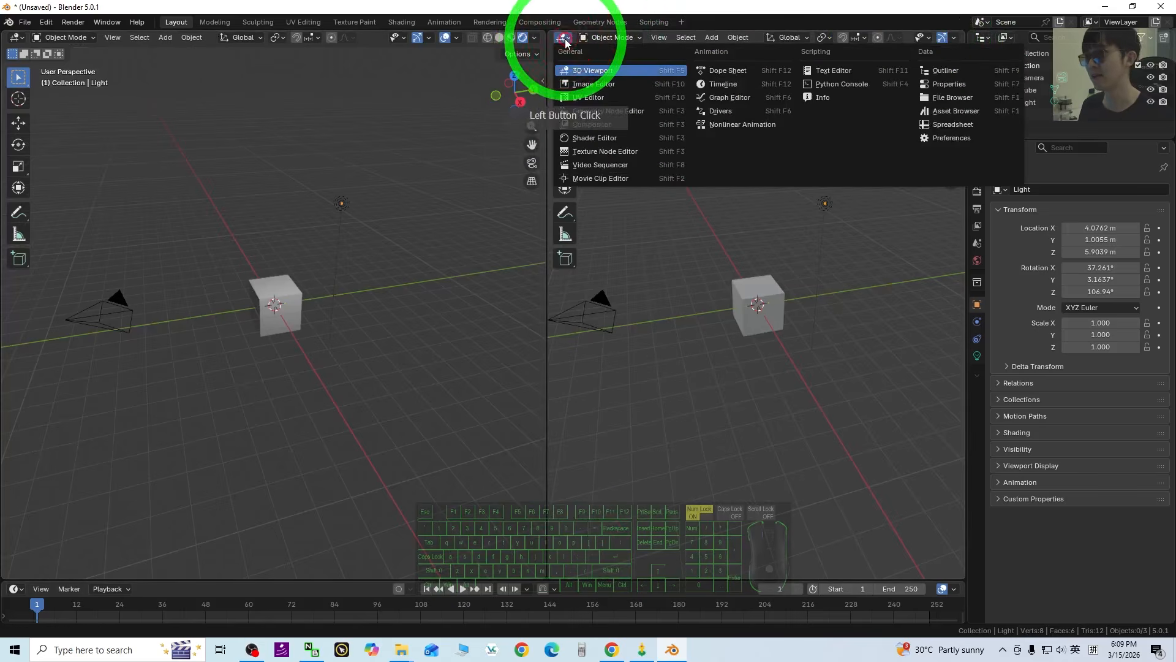
left_click(593, 137)
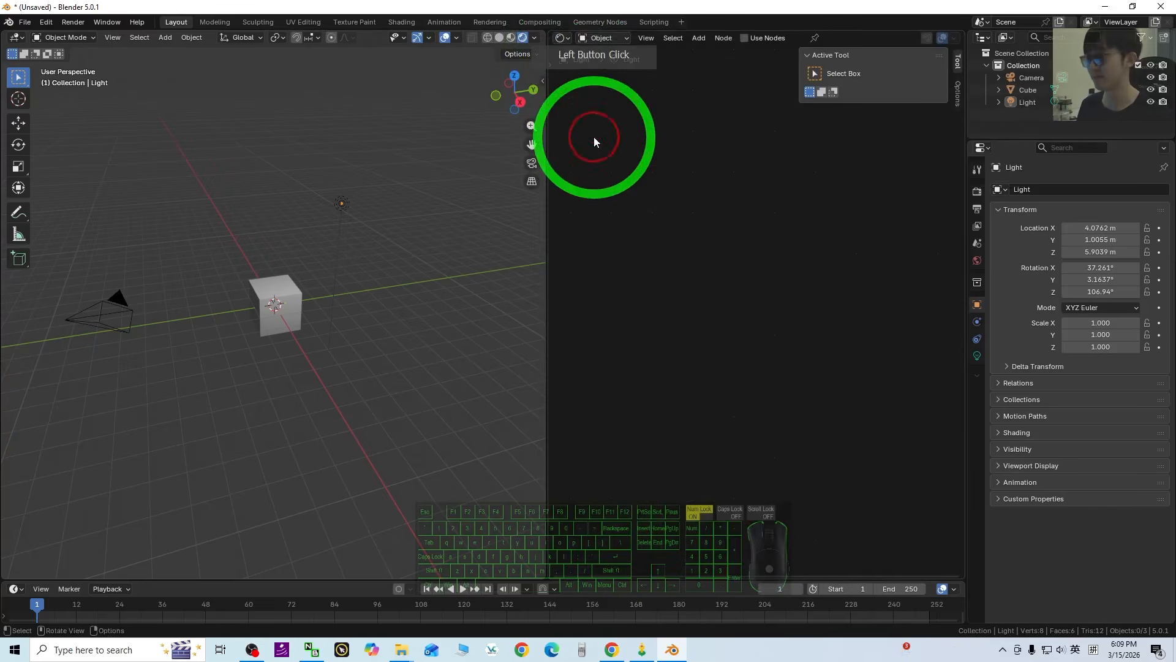
left_click(565, 39)
left_click(610, 39)
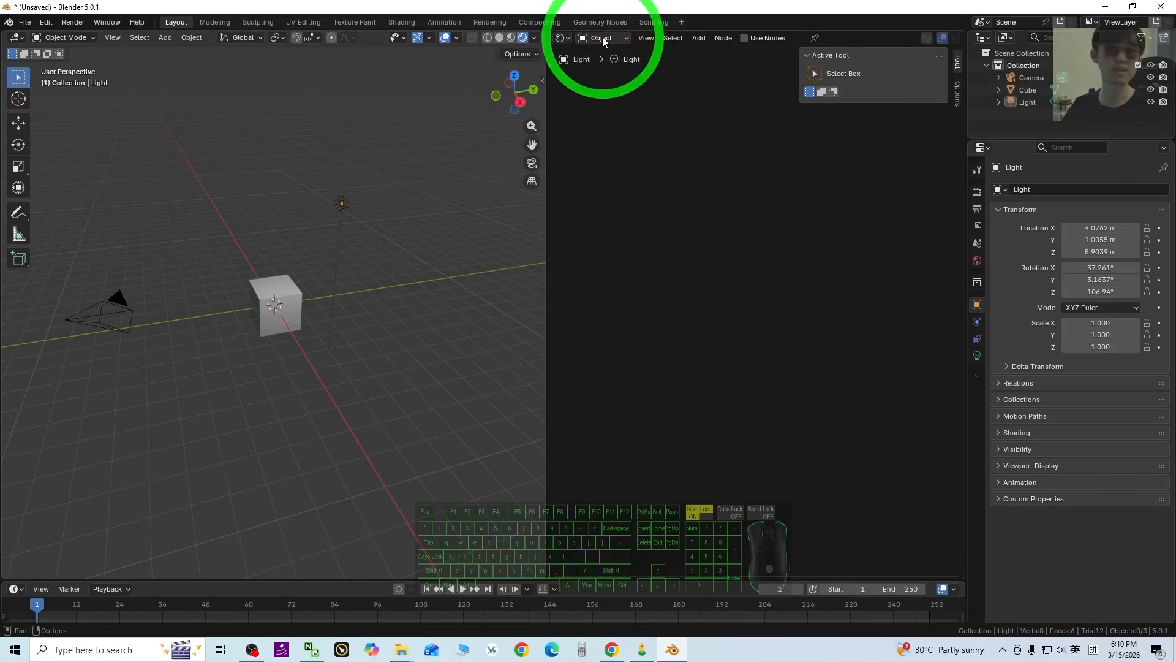
Show the World shader nodes, frame the Background node, and drag a new link from its Color.
left_click(602, 38)
left_click(604, 82)
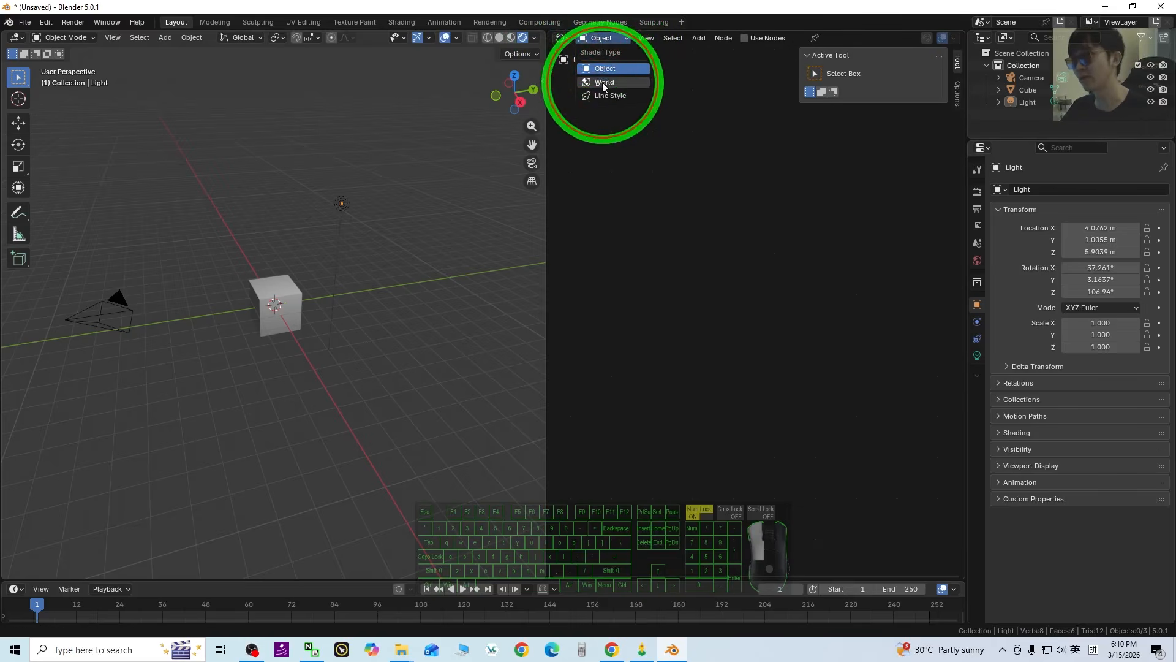
left_click(728, 330)
scroll(725, 316, "up", 3)
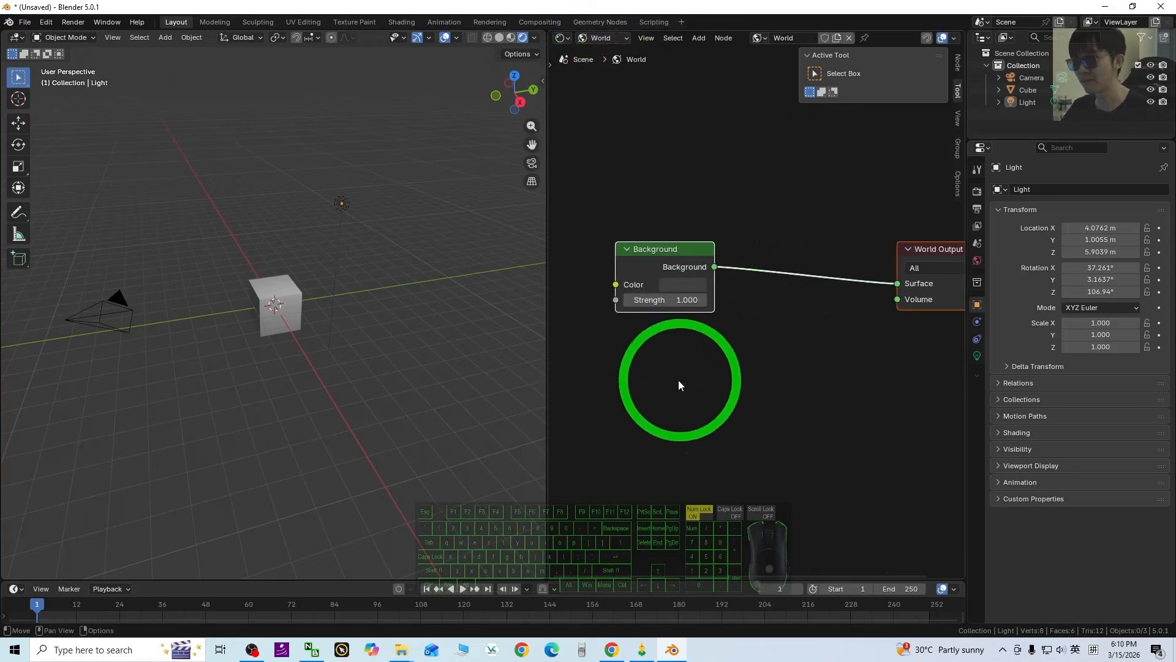
middle_click_drag(678, 386, 836, 399)
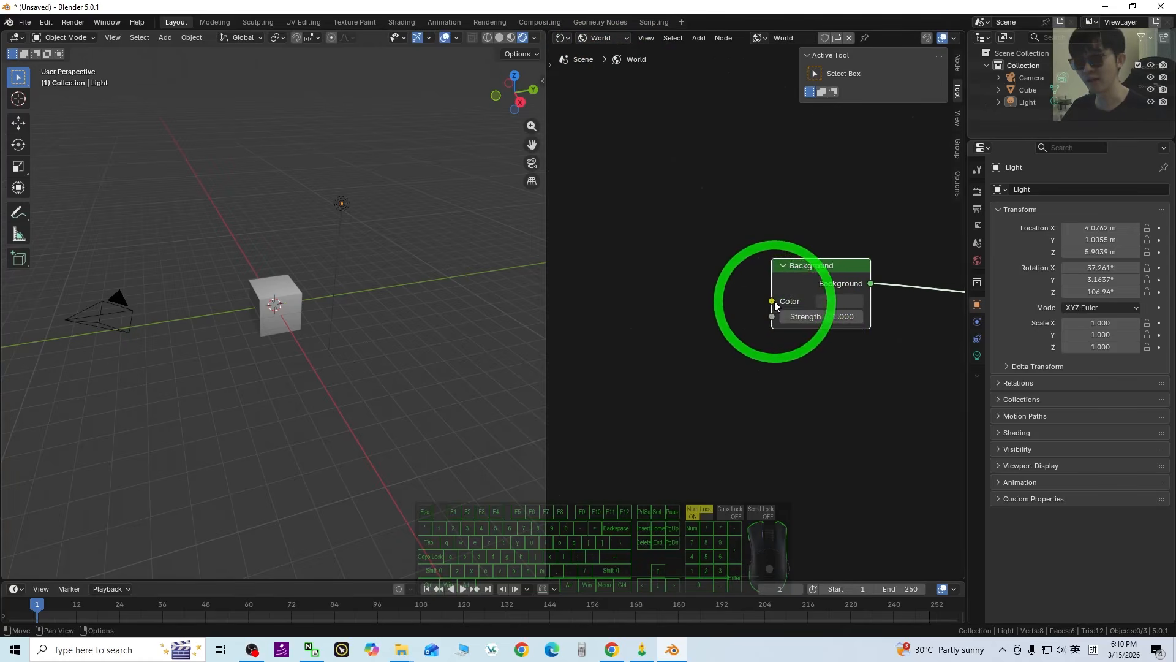
left_click_drag(772, 300, 674, 310)
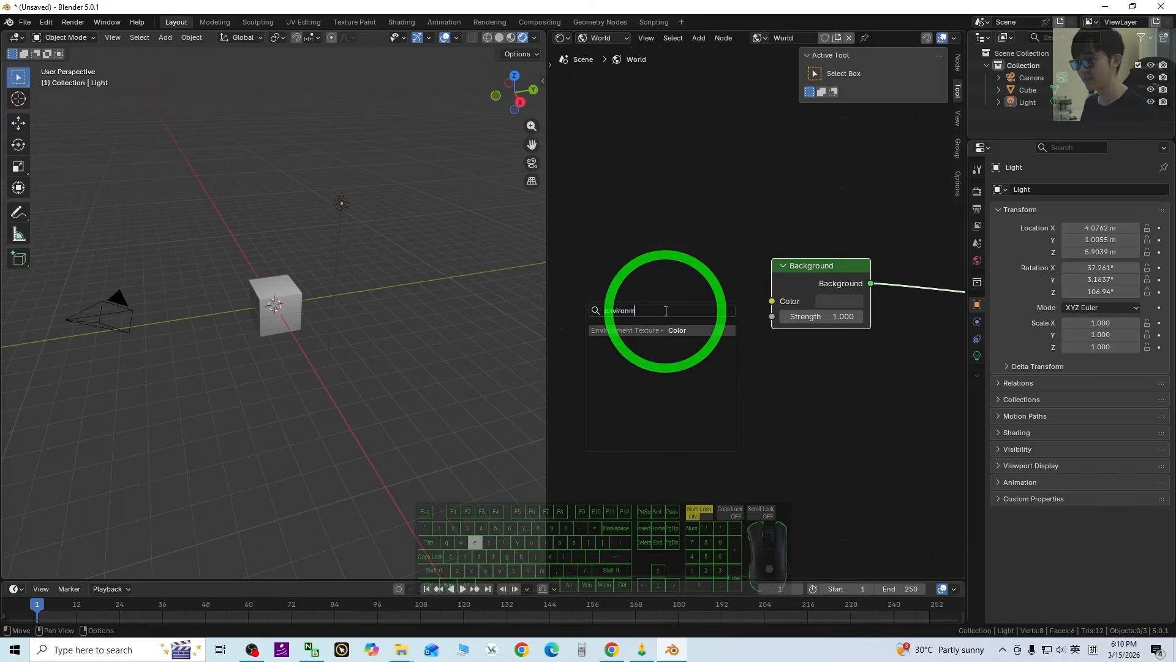
Add an Environment Texture node feeding the World Background's Color input via link search.
type("environment")
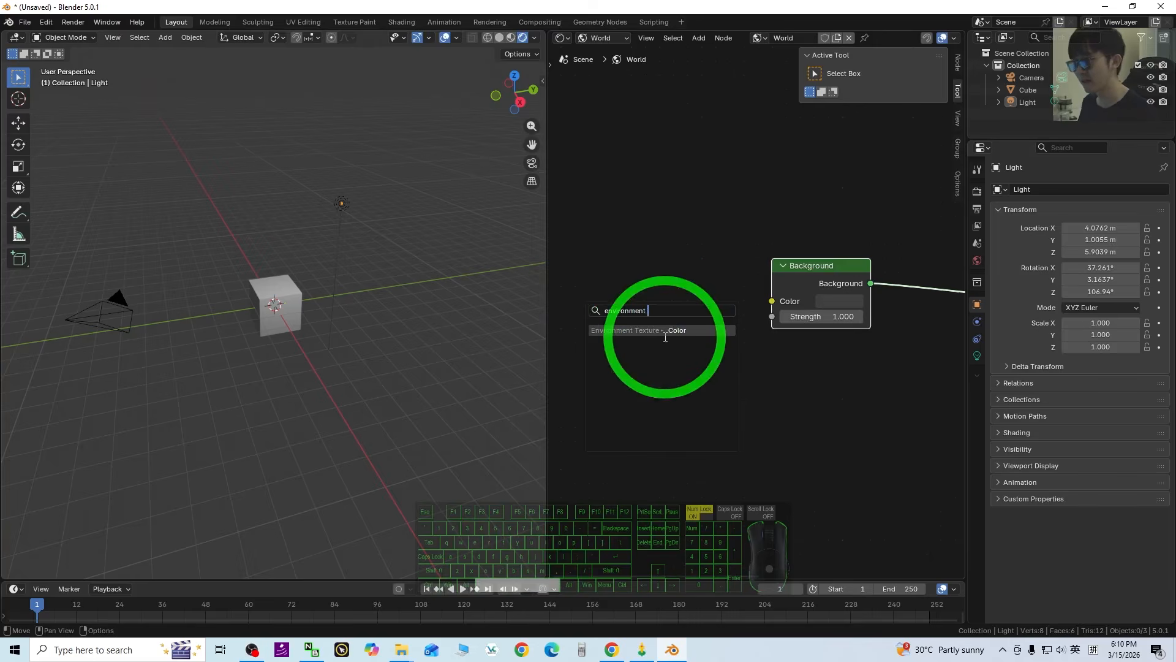
type(" texture")
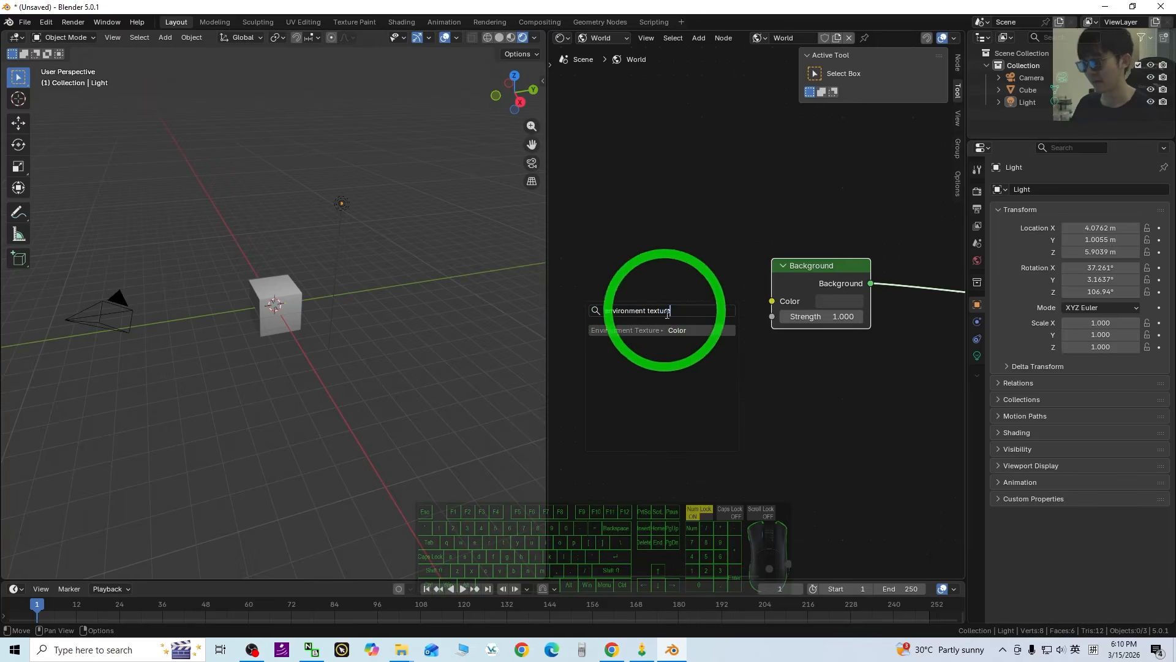
left_click(621, 330)
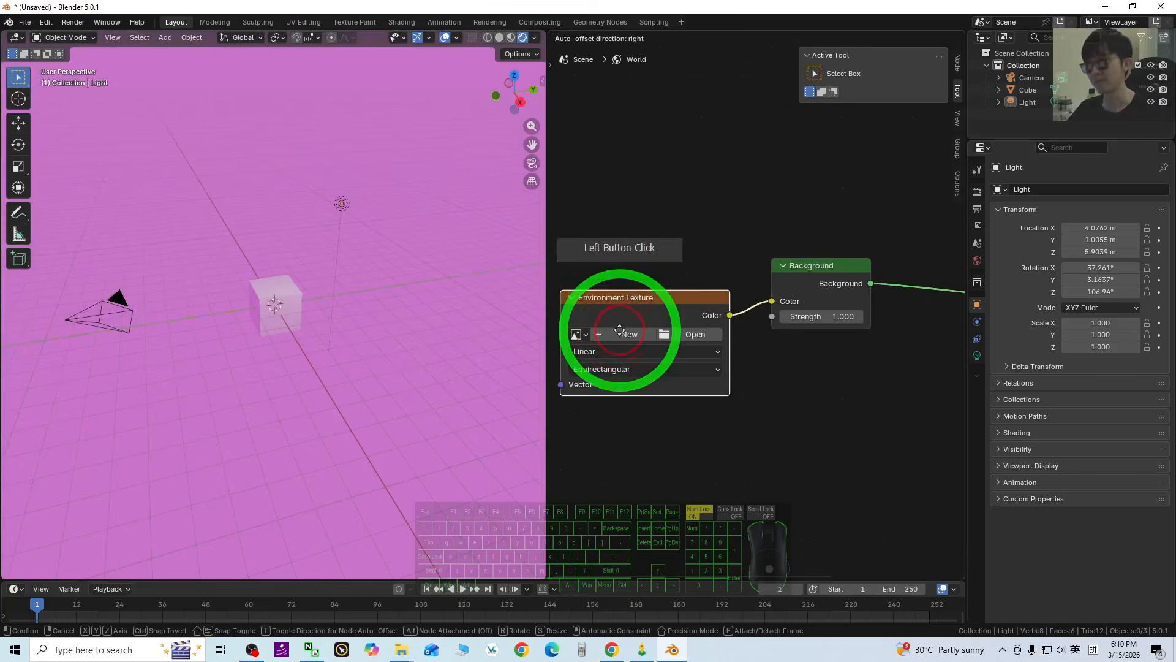
left_click(616, 340)
Load Desktop/streetview london/Street View 360.jpg into the Environment Texture node.
left_click(673, 332)
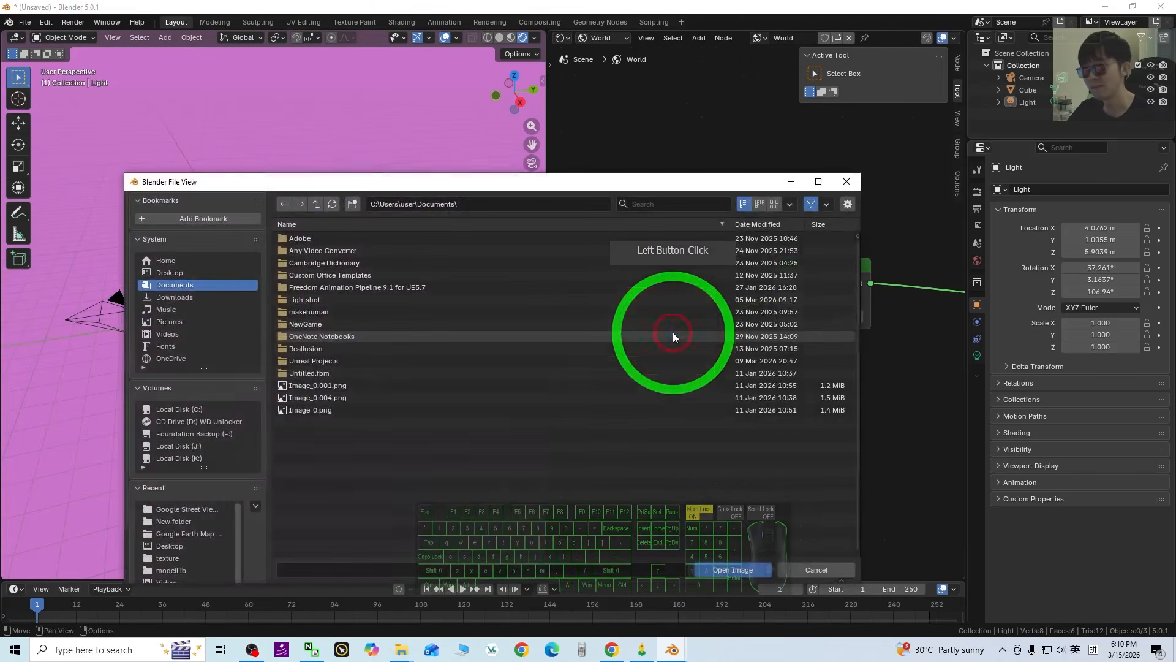
left_click(174, 273)
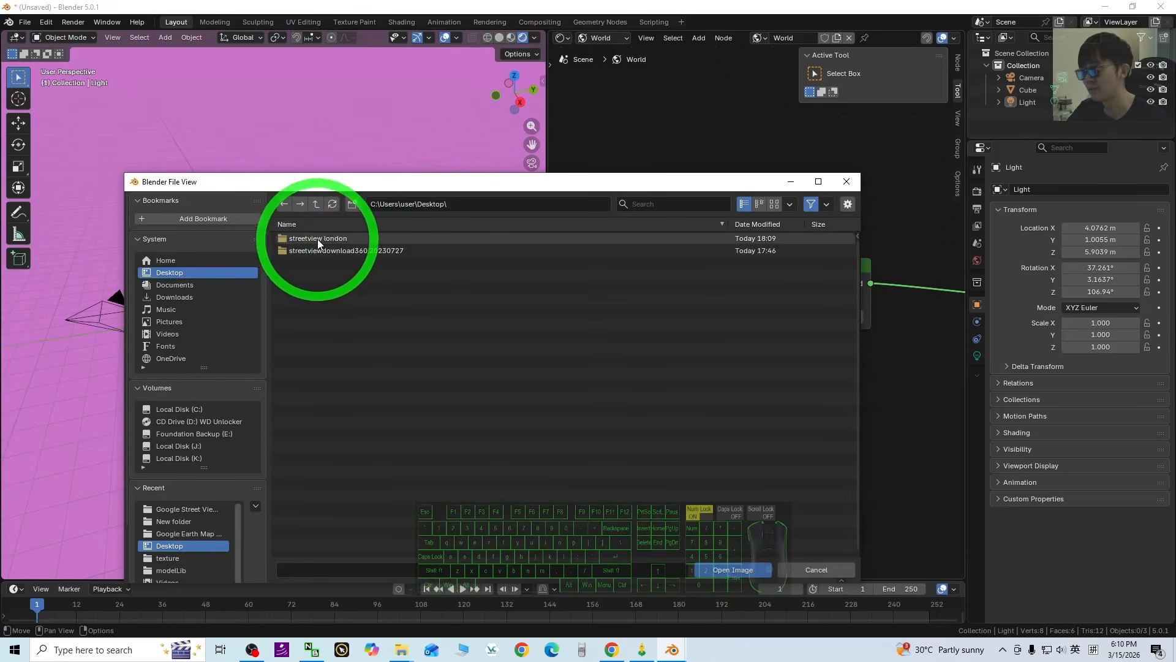
double_click(318, 239)
left_click(324, 241)
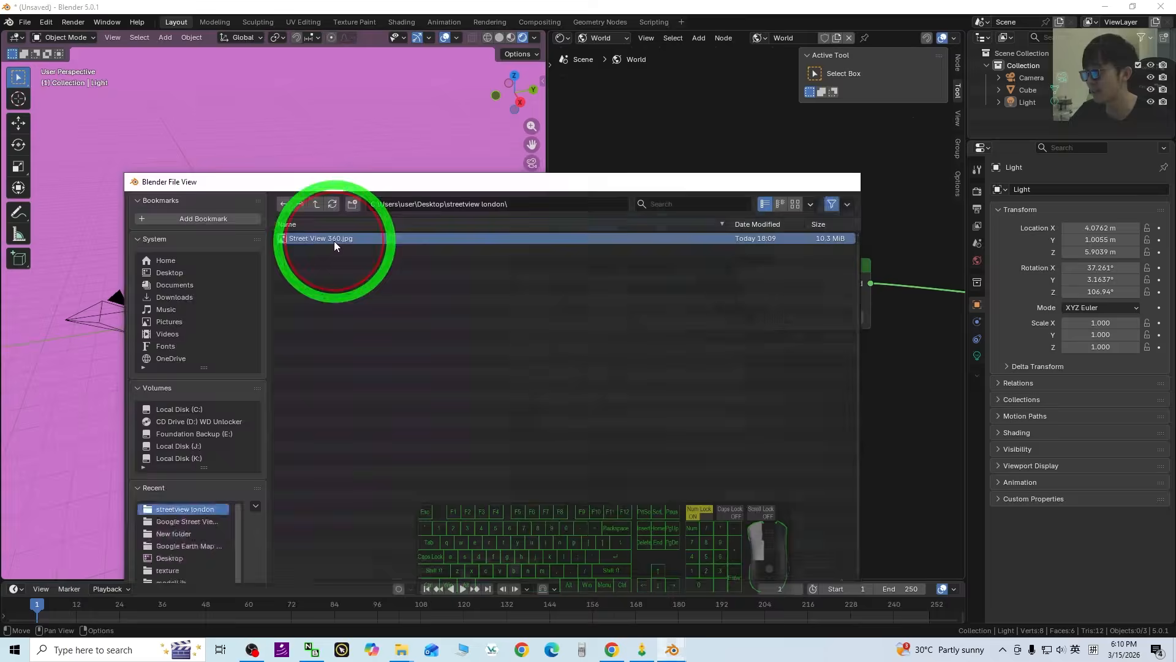
double_click(334, 242)
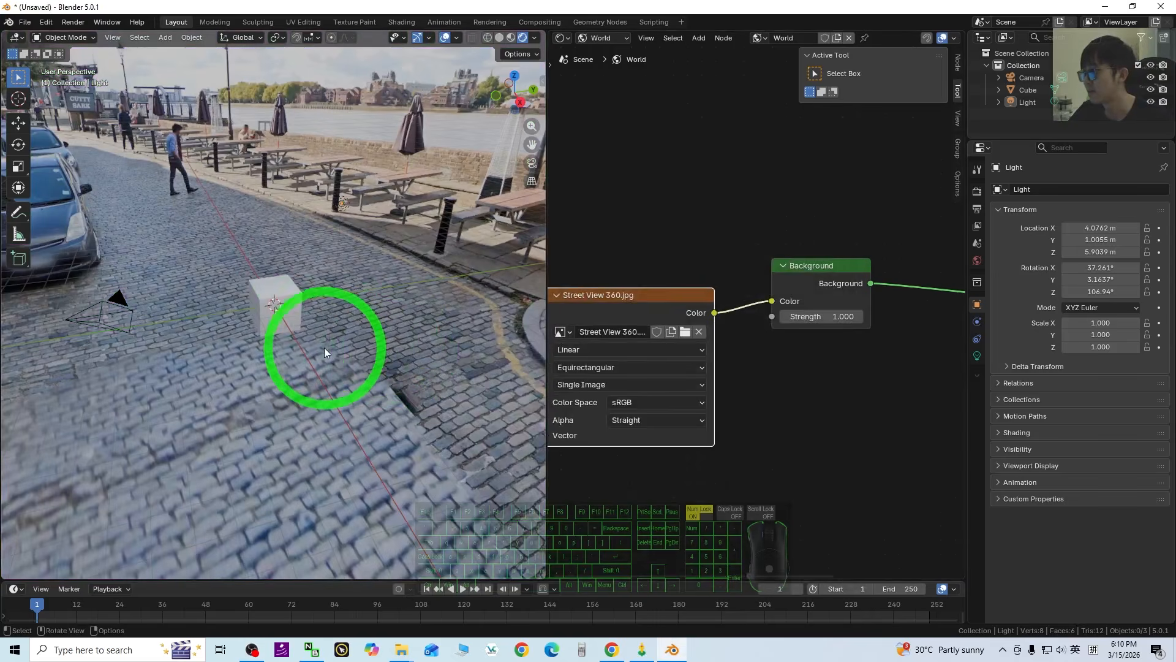
Orbit toward the street with parked cars and widen the 3D view over the node editor.
middle_click_drag(356, 433, 362, 395)
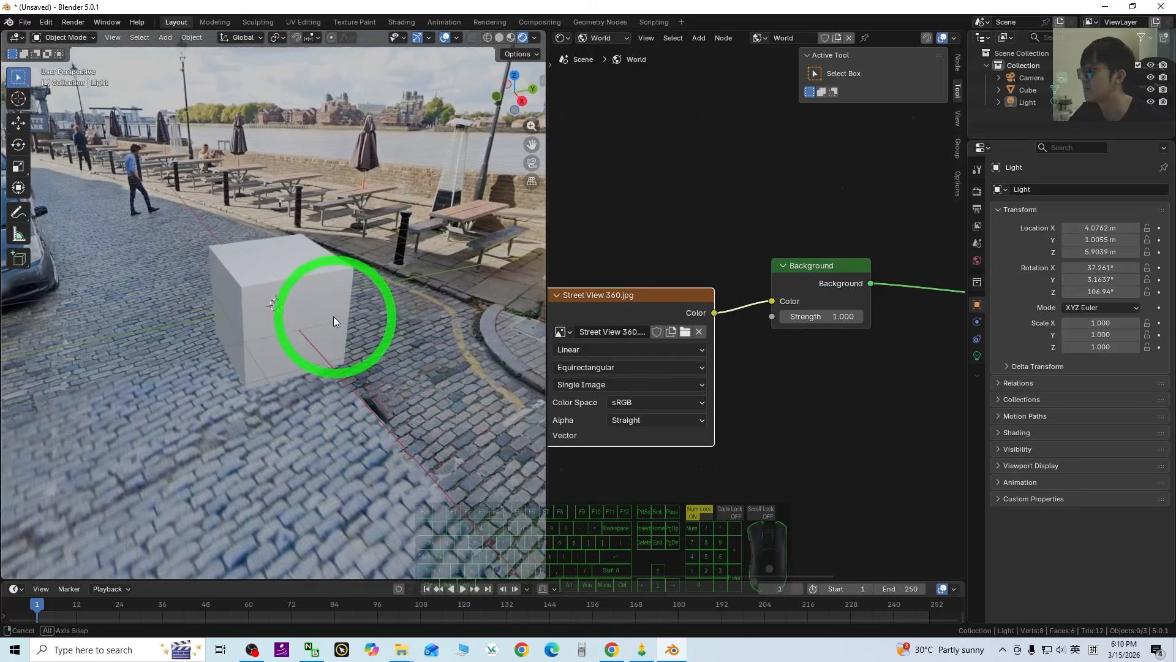
mouse_move(333, 316)
middle_mouse_down()
mouse_move(233, 319)
mouse_move(341, 309)
middle_mouse_up()
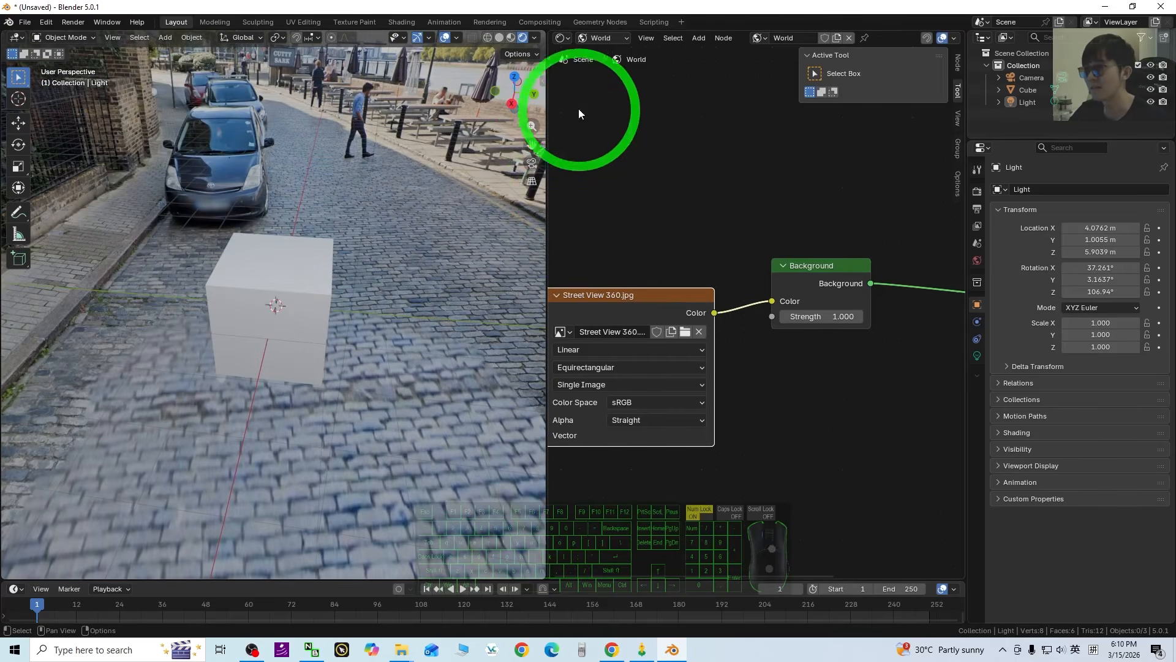
left_click_drag(549, 109, 922, 184)
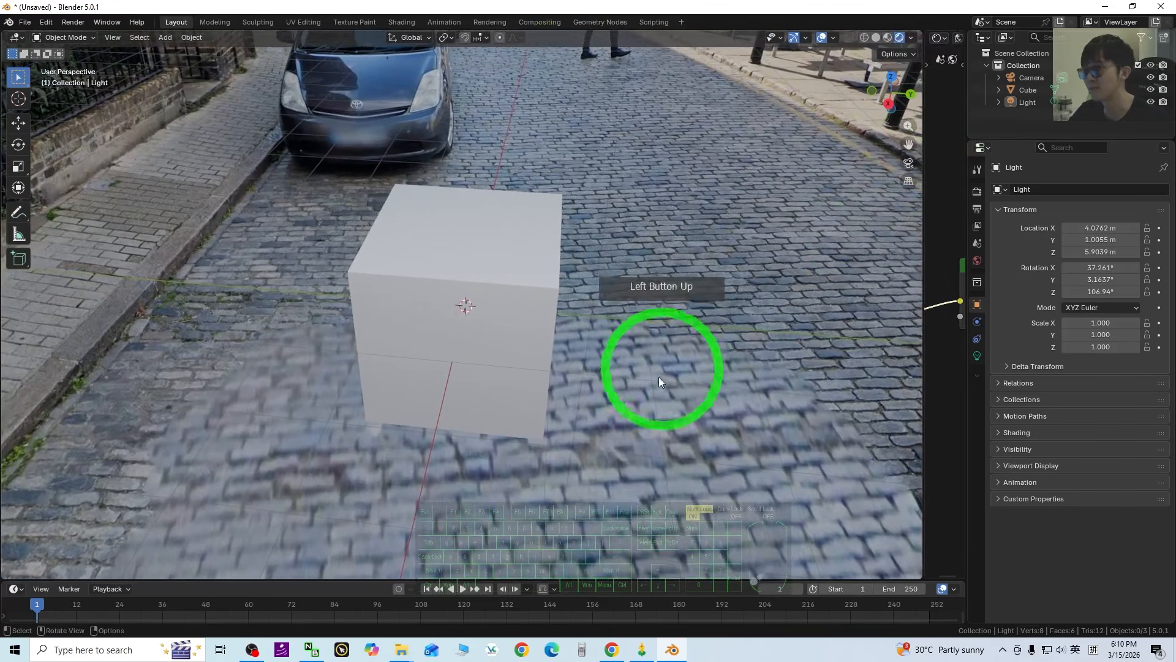
middle_click_drag(659, 376, 525, 366)
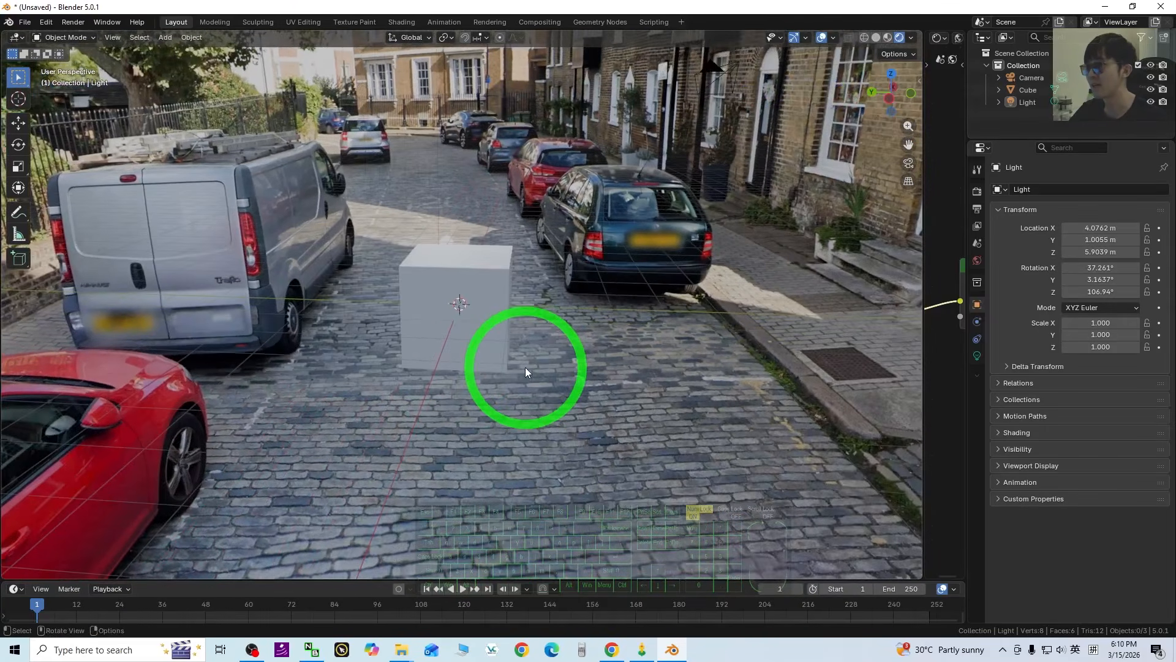
scroll(502, 322, "up", 6)
scroll(502, 318, "down", 5)
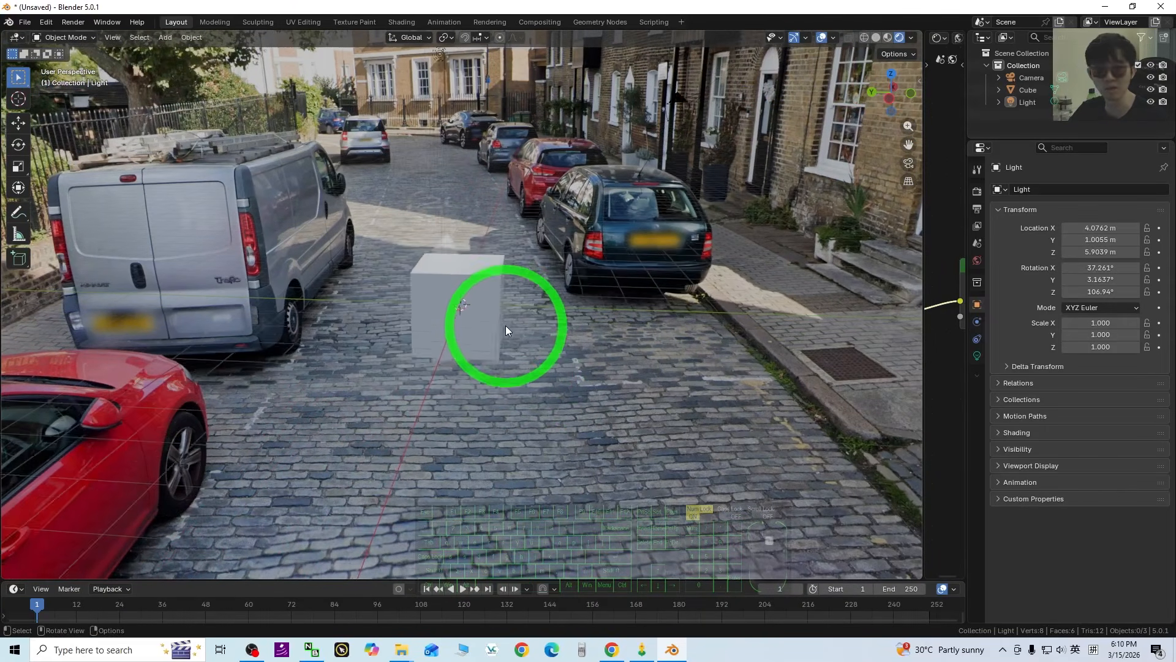
scroll(486, 309, "up", 3)
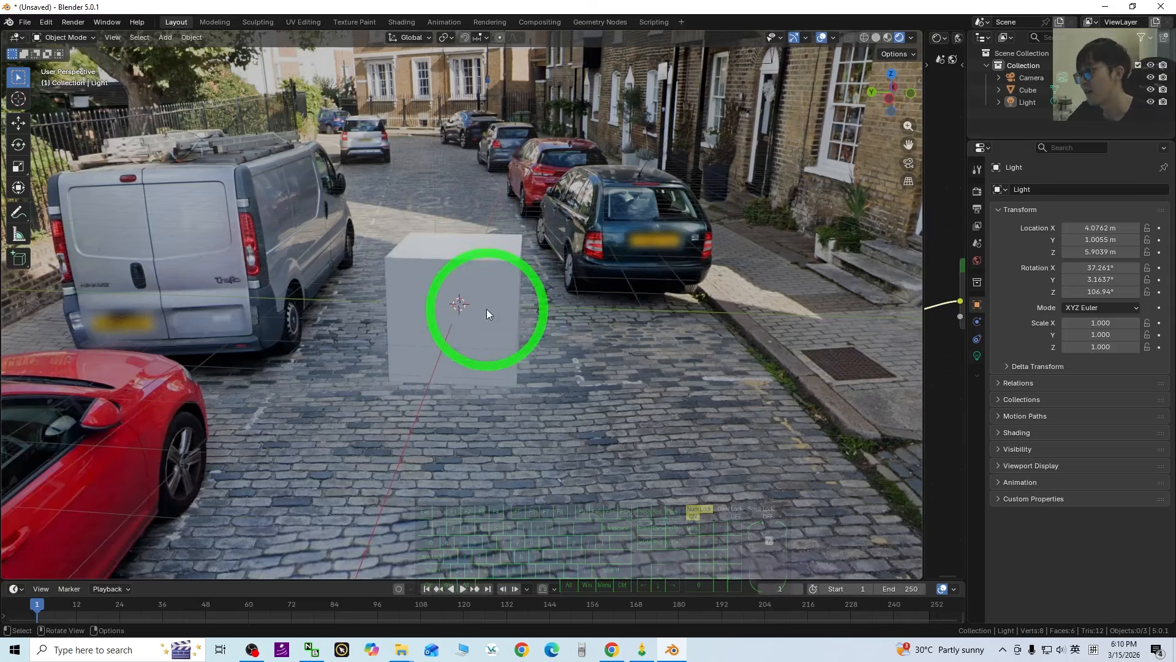
scroll(510, 395, "down", 2)
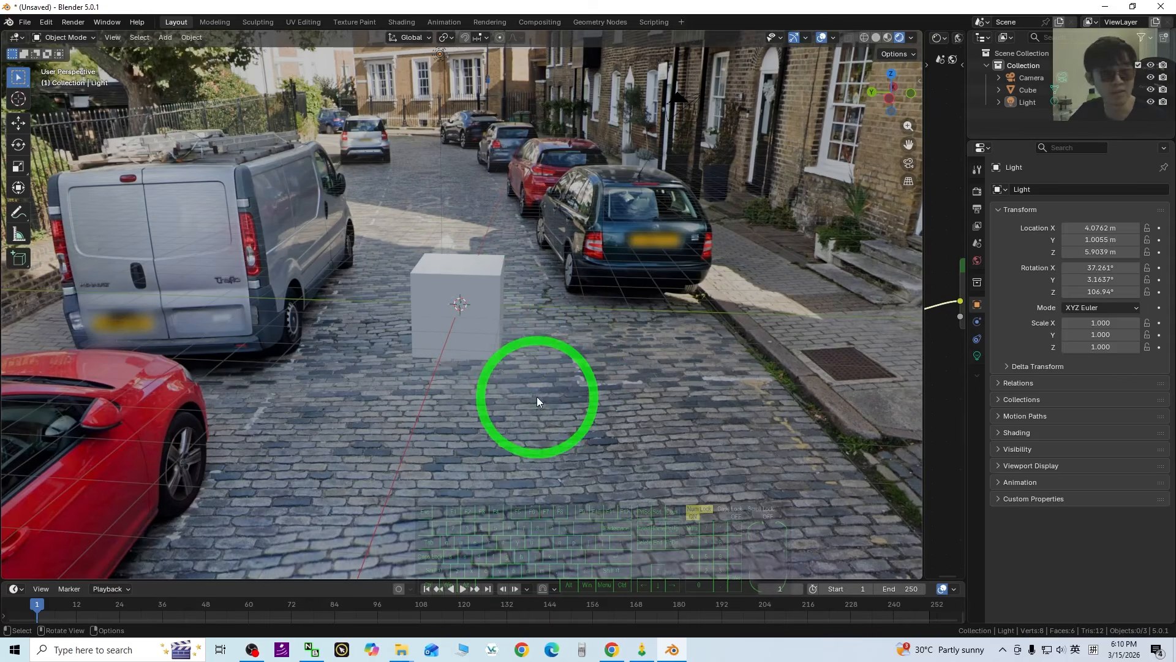
middle_click_drag(573, 415, 607, 420)
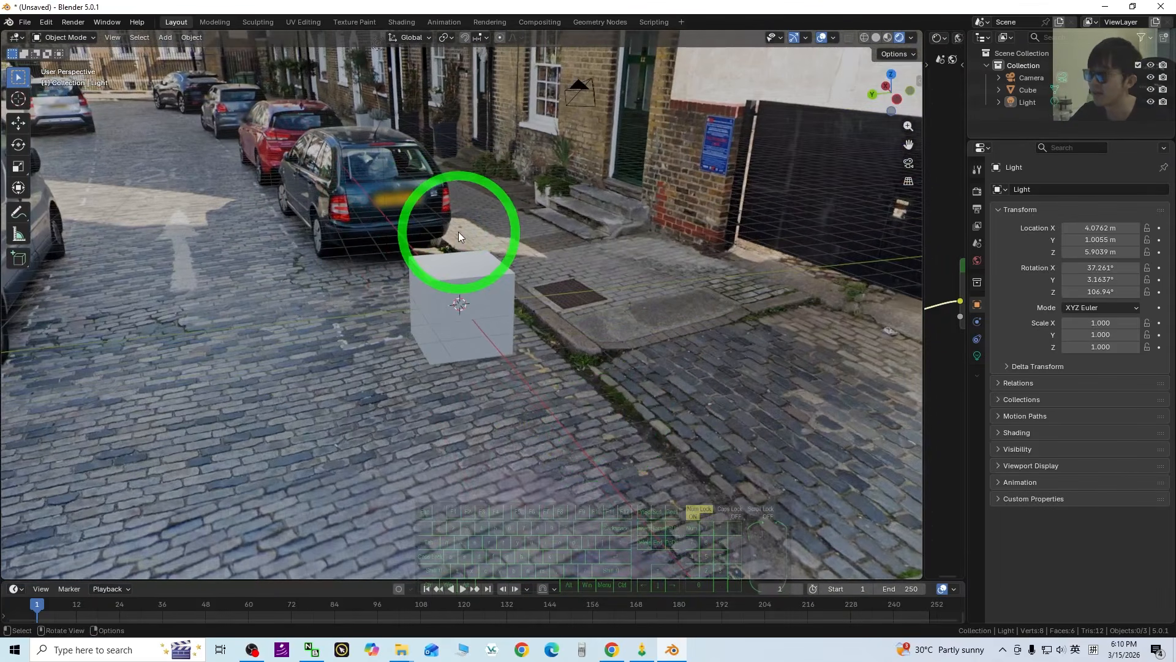
scroll(456, 286, "up", 6)
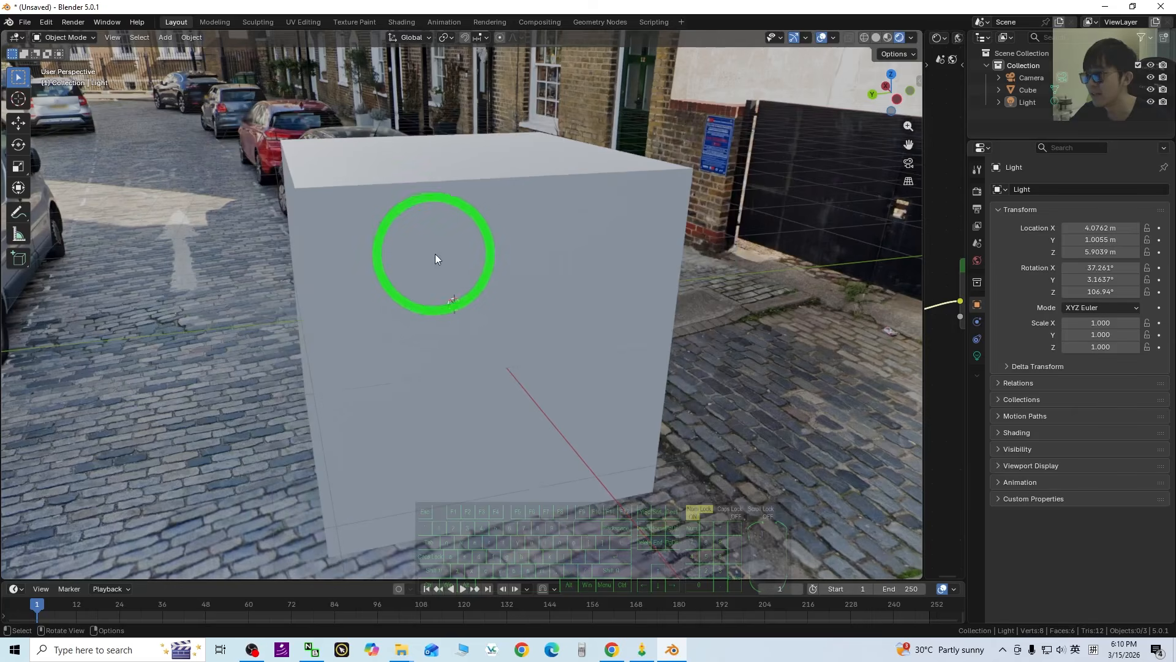
scroll(432, 276, "down", 6)
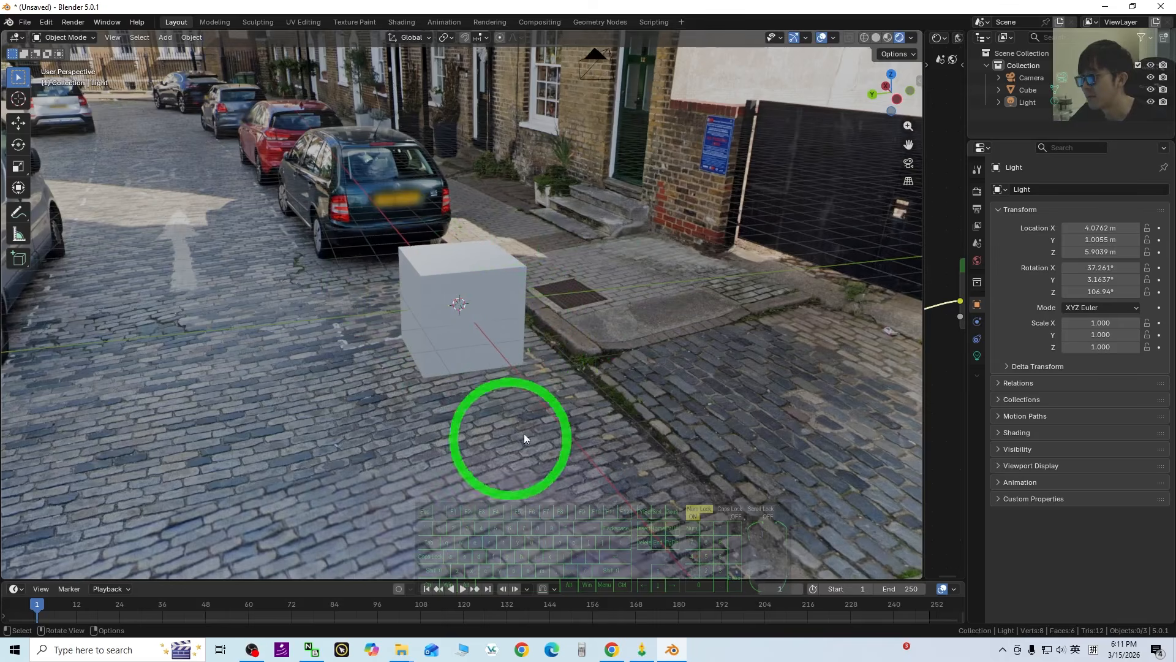
middle_click_drag(524, 433, 631, 340)
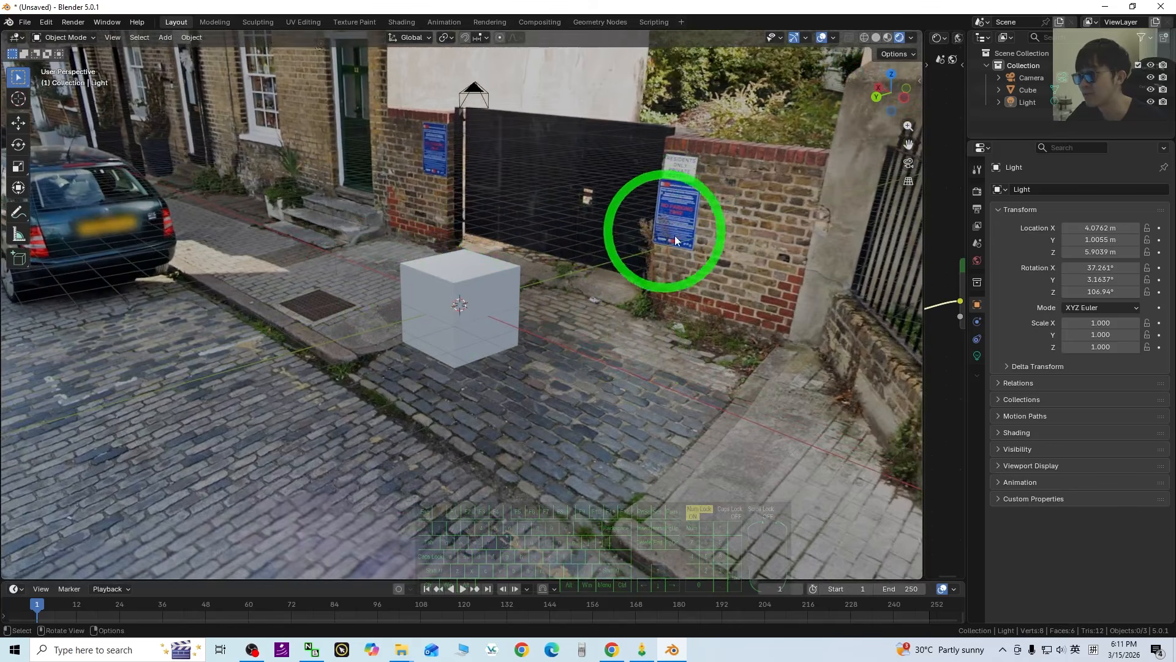
middle_click_drag(775, 397, 392, 422)
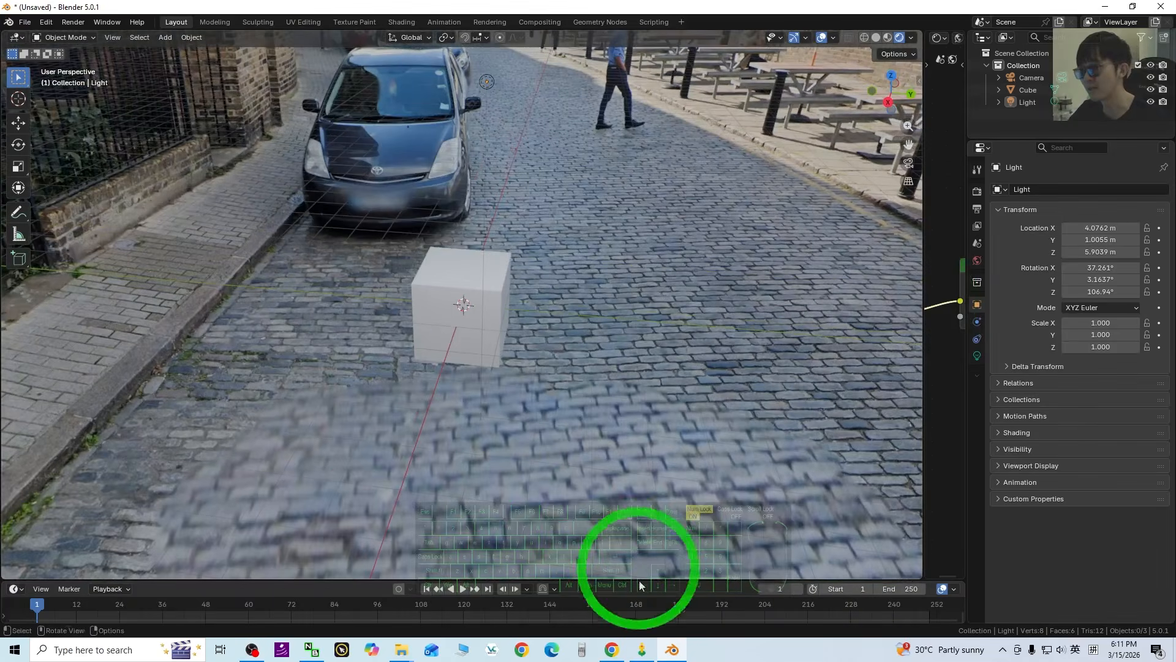
left_click(613, 650)
left_click_drag(577, 467, 803, 370)
left_click(672, 648)
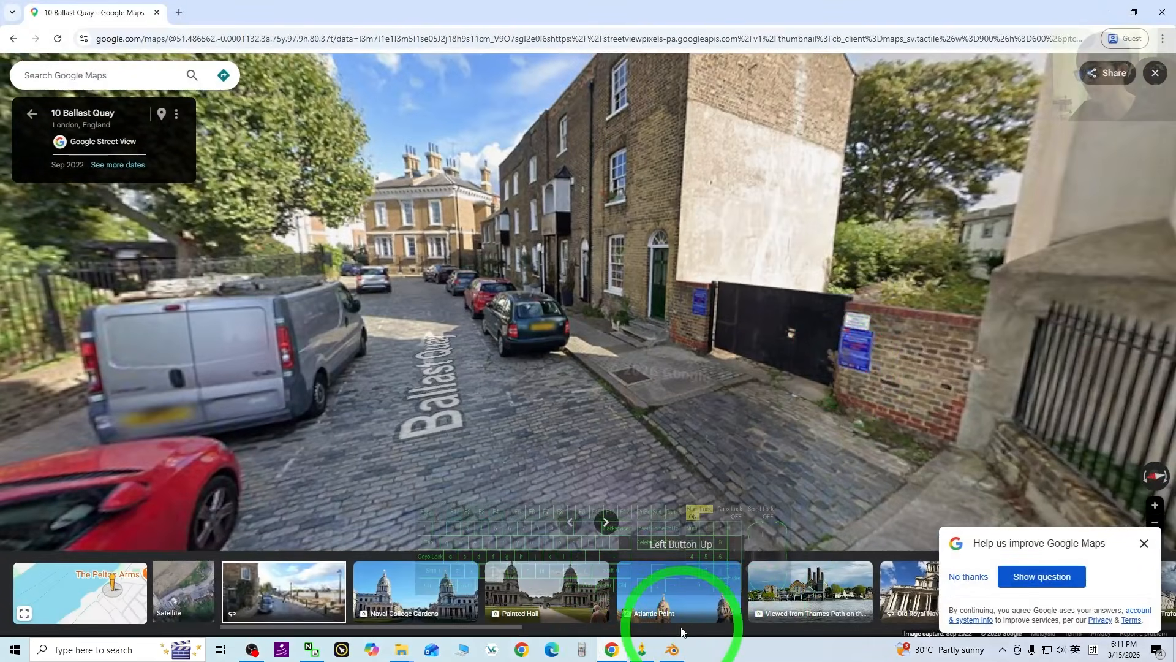
left_click(669, 321)
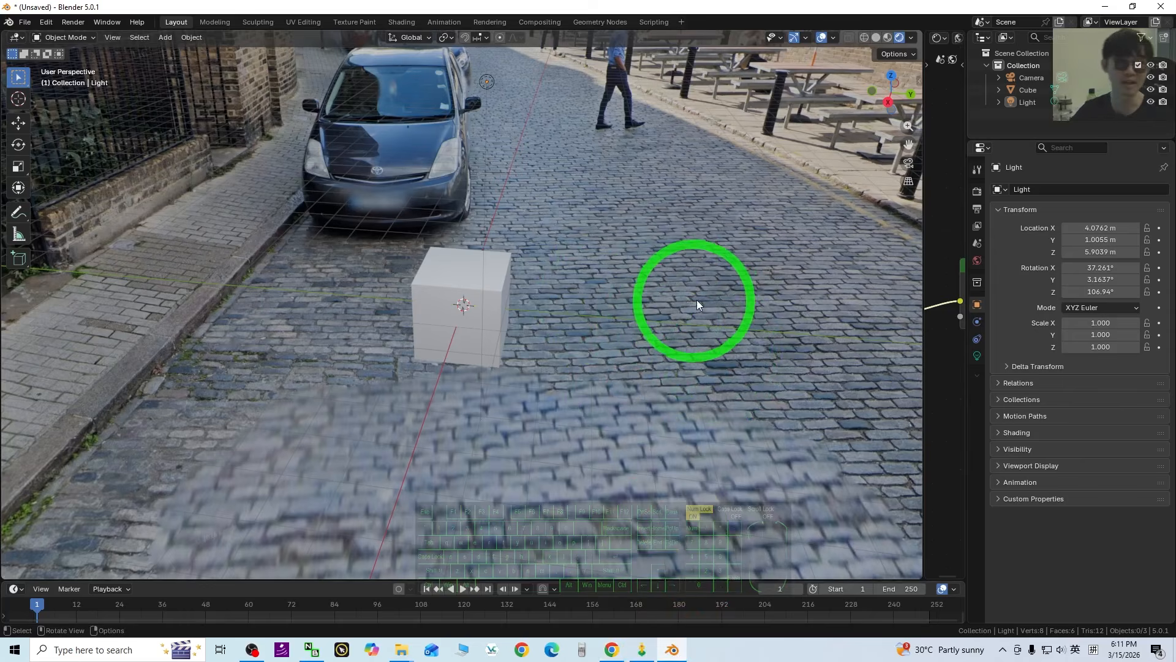
Show the world nodes beside the 3D view and set Background Strength to 1.500.
middle_click_drag(746, 294, 673, 279)
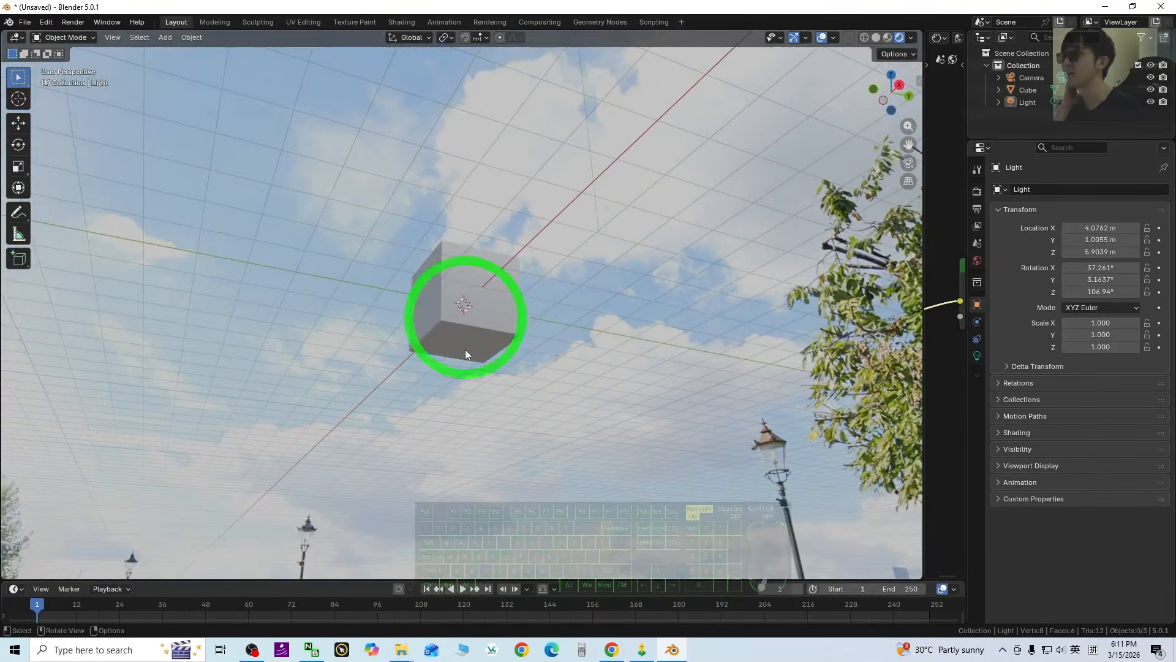
middle_click_drag(652, 330, 551, 423)
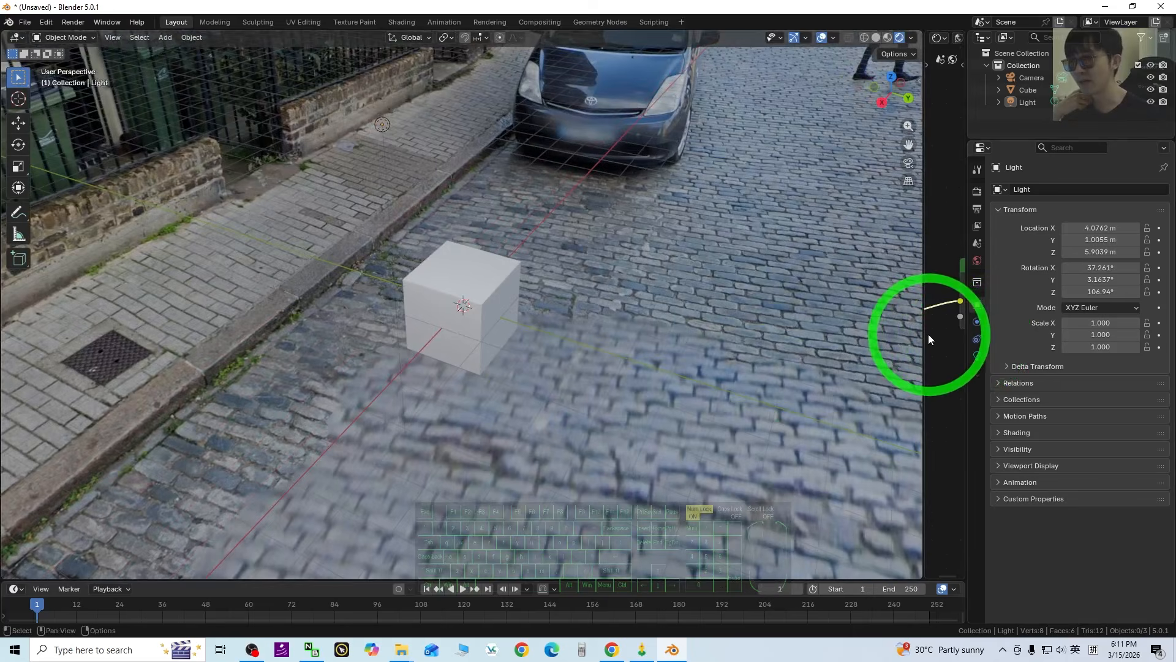
left_click_drag(924, 340, 597, 377)
mouse_move(870, 316)
left_mouse_down()
mouse_move(888, 314)
mouse_move(864, 332)
mouse_move(819, 337)
mouse_move(893, 331)
mouse_move(822, 336)
mouse_move(869, 335)
mouse_move(868, 320)
left_mouse_up()
middle_click_drag(453, 362, 391, 336)
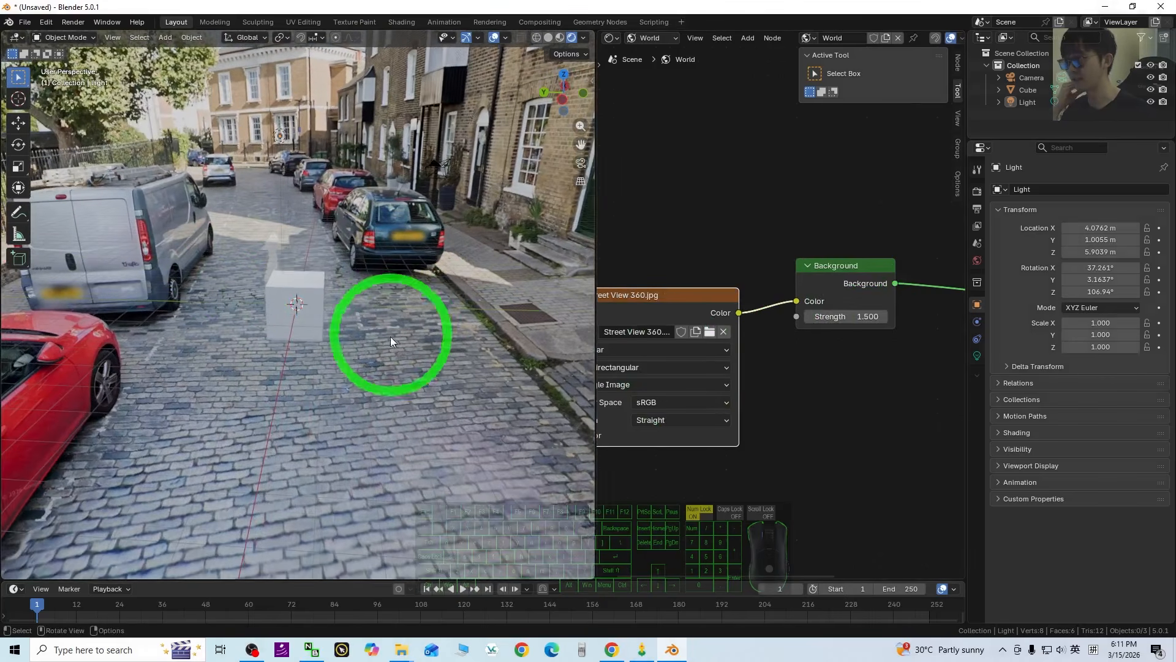
Compare with the Street View page, rotating its panorama toward the red car.
left_click(612, 649)
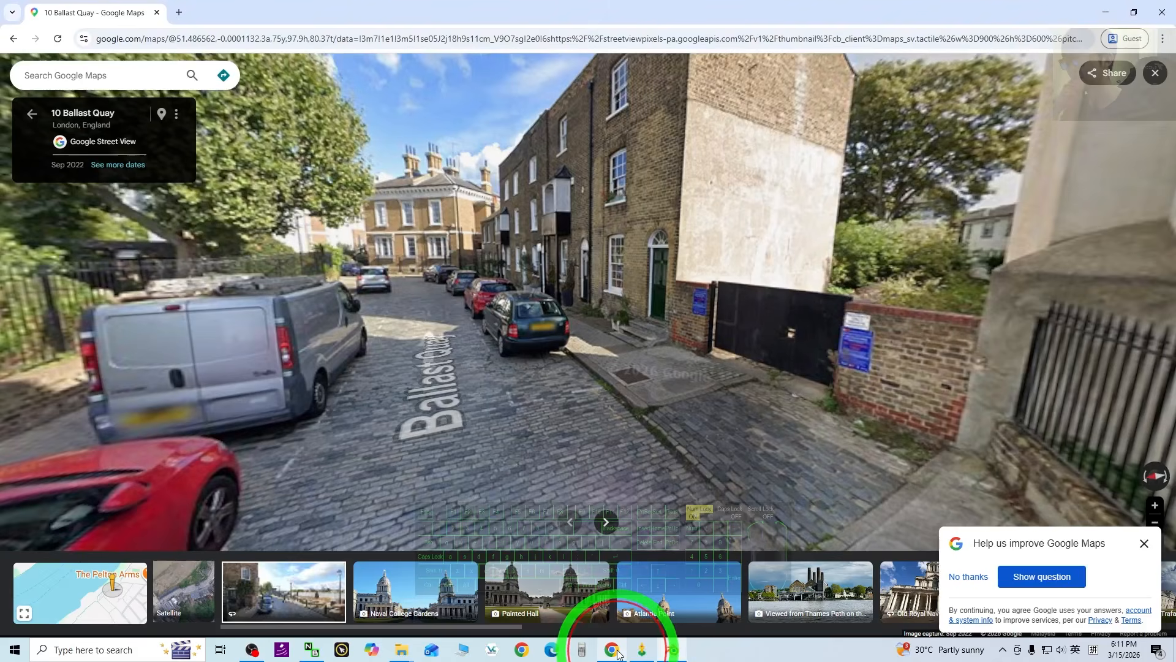
left_click_drag(304, 441, 643, 631)
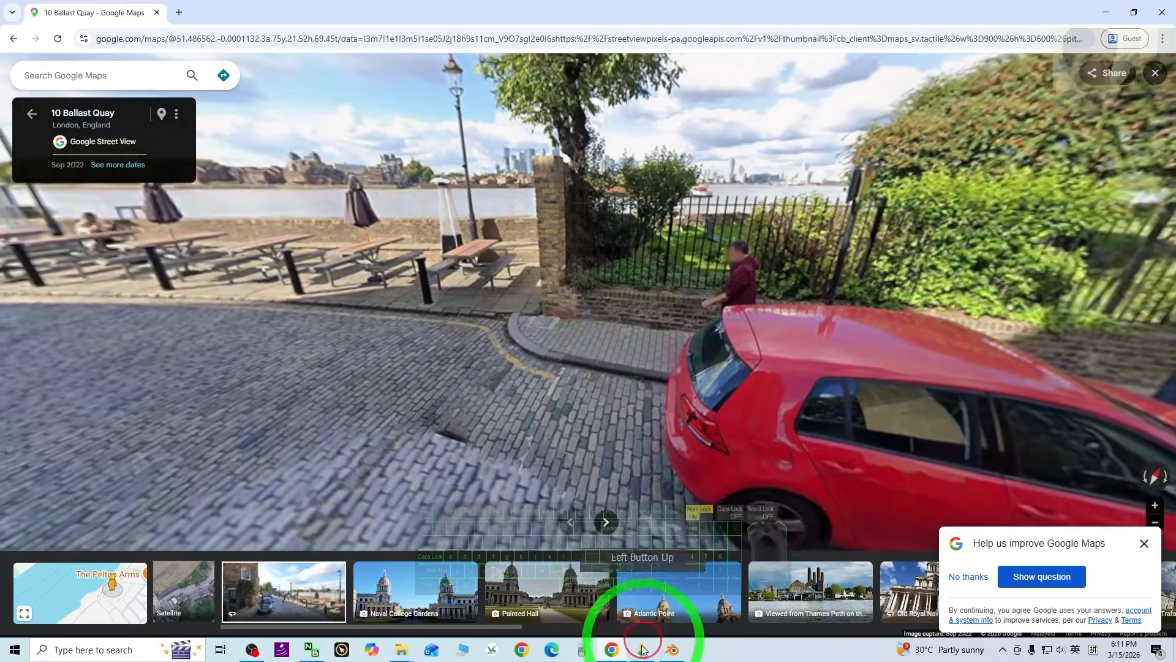
left_click(672, 649)
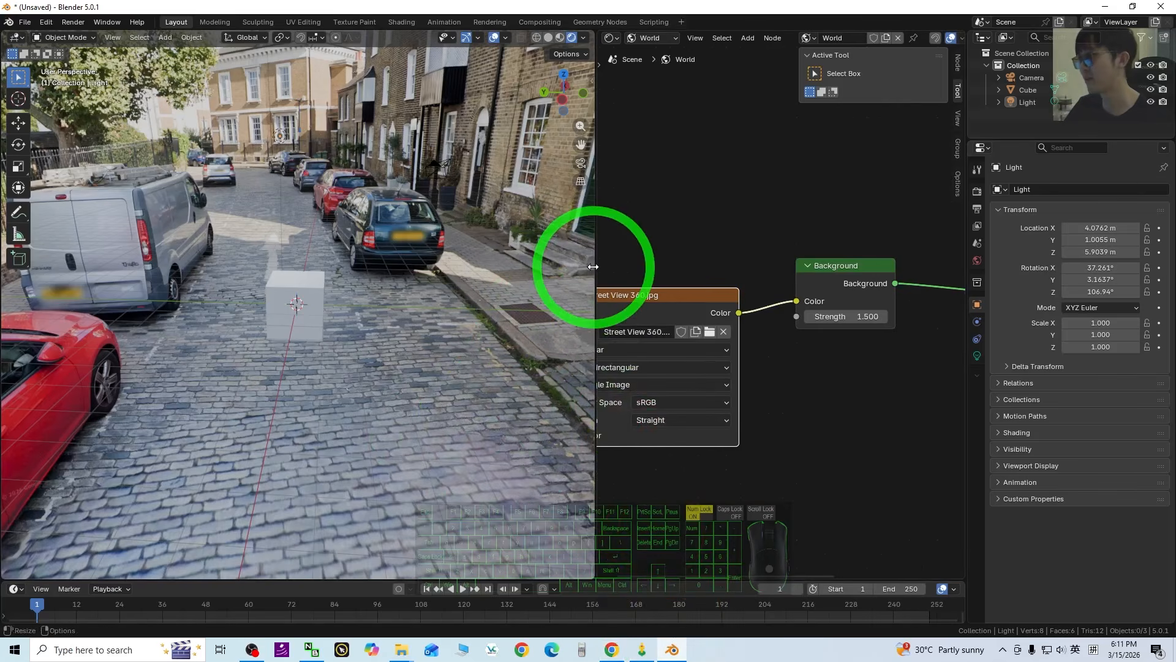
Widen the 3D view and orbit around the cube to inspect the red car, houses and cobbles.
left_click_drag(595, 269, 698, 275)
middle_click_drag(549, 388, 586, 413)
middle_click_drag(470, 363, 686, 385)
middle_click_drag(273, 370, 381, 362)
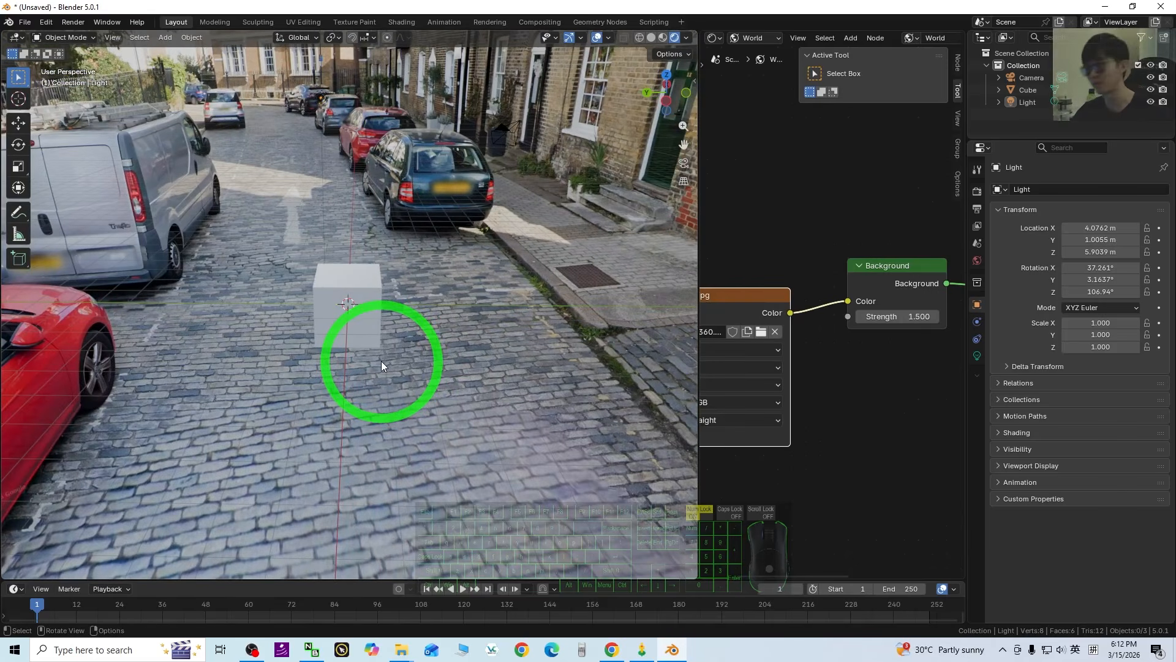
middle_click_drag(431, 445, 209, 417)
middle_click_drag(453, 369, 440, 380)
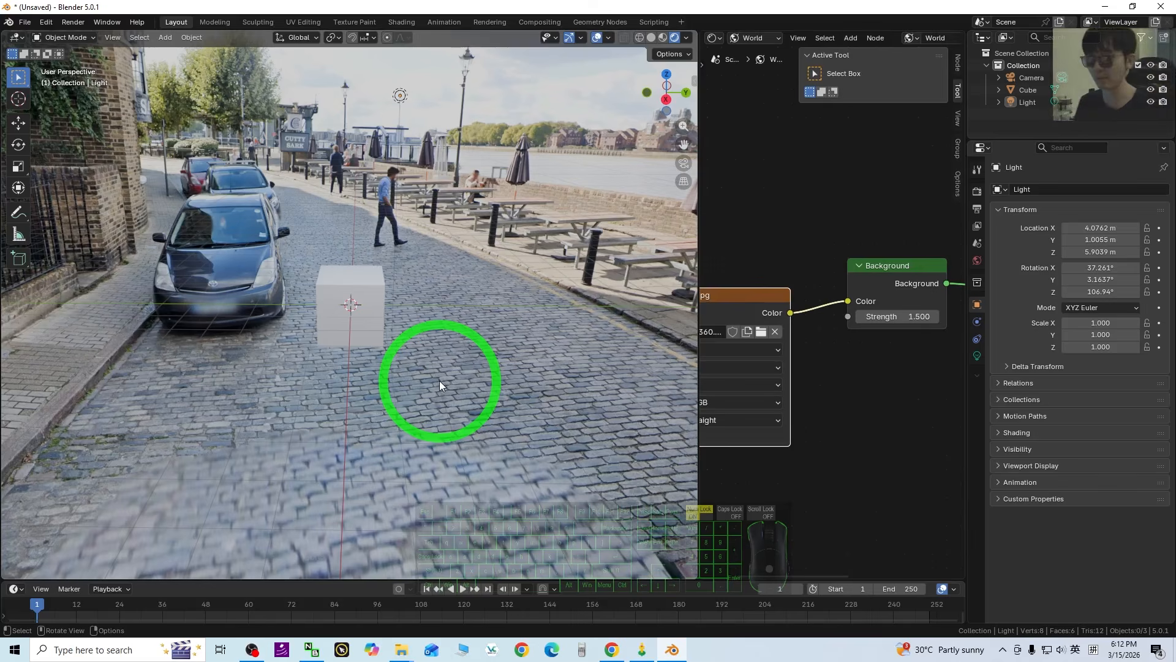
middle_click_drag(439, 381, 257, 232)
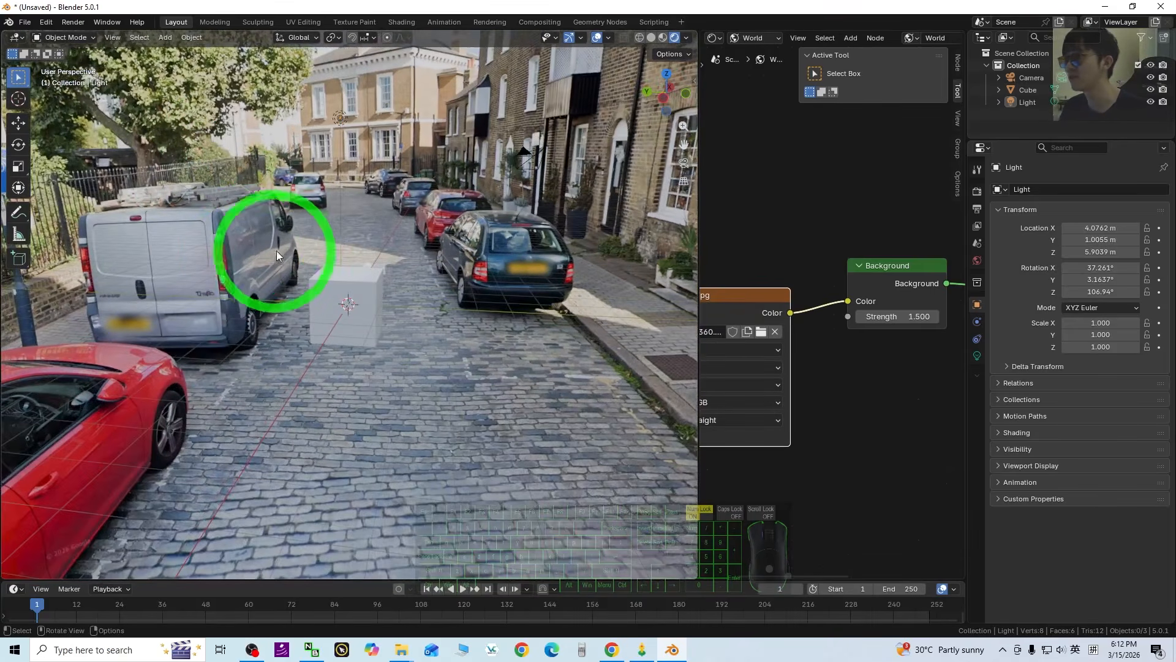
middle_click_drag(368, 409, 412, 366)
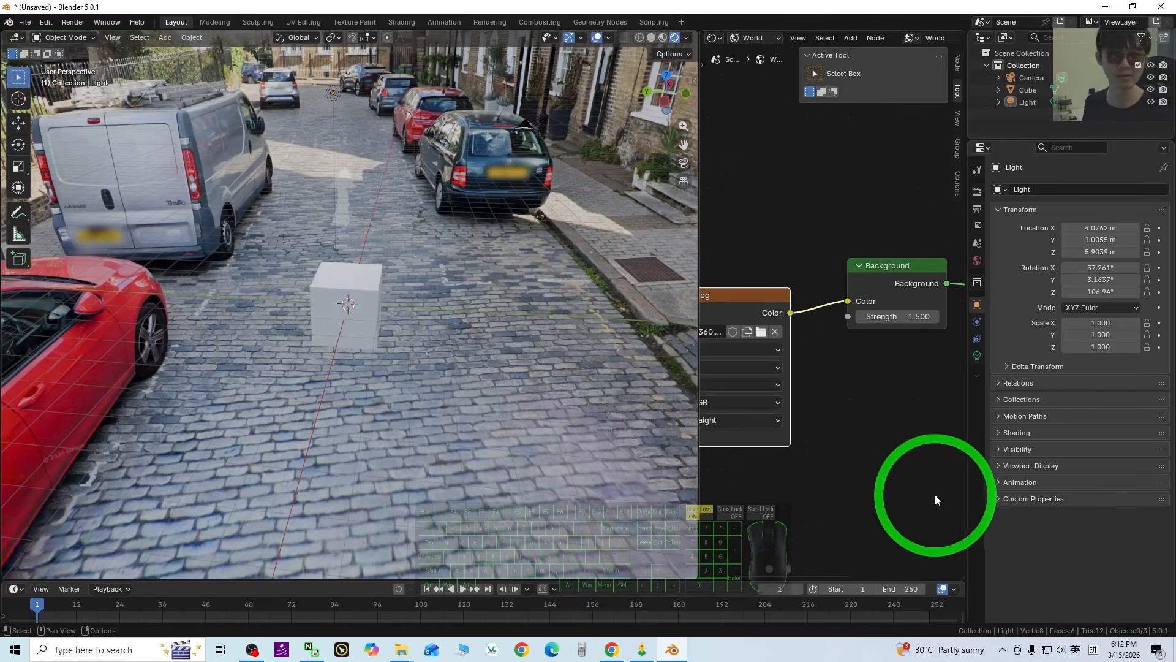